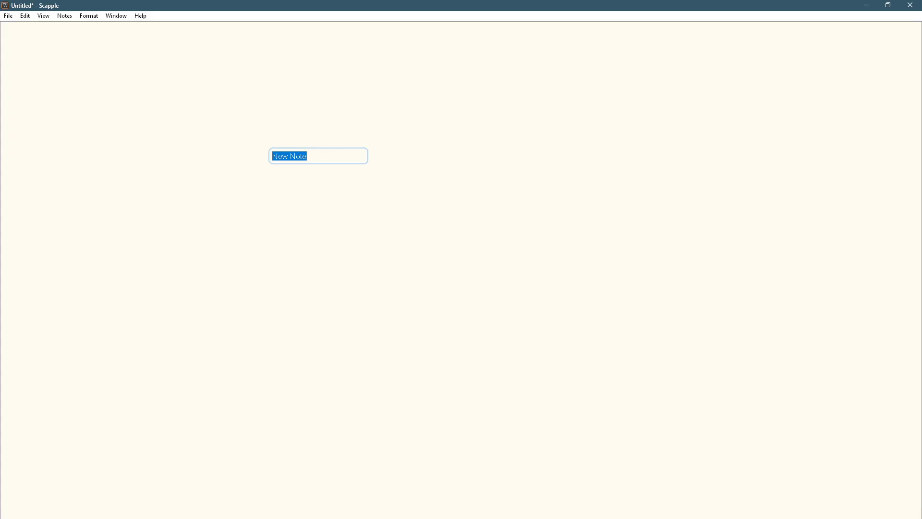
# Step: Finish editing the new note and move it further left on the canvas
pyautogui.press('Escape')
pyautogui.moveTo(234, 92); pyautogui.dragTo(470, 244)
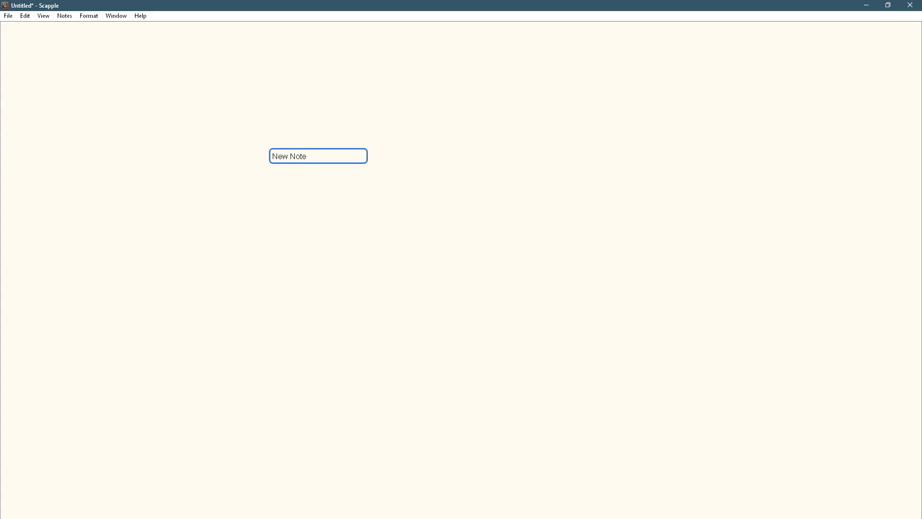
pyautogui.moveTo(319, 156); pyautogui.dragTo(205, 148)
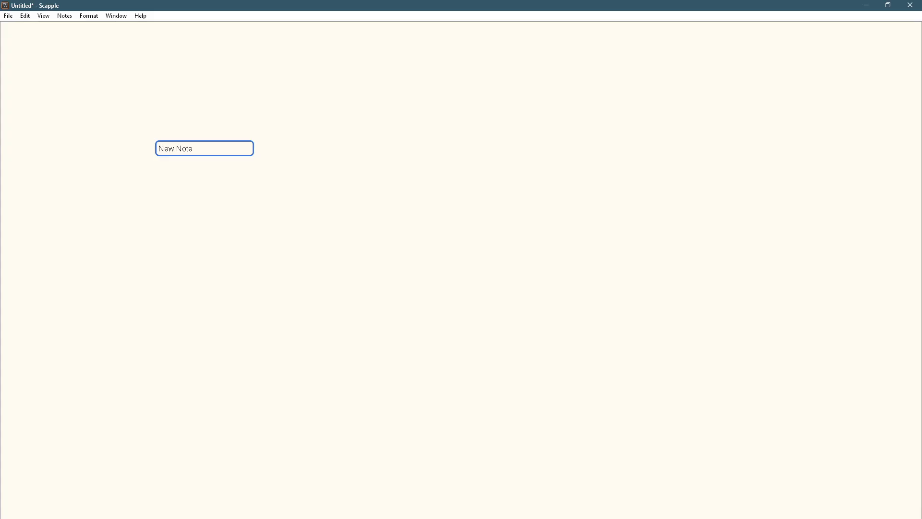
pyautogui.doubleClick(204, 149)
pyautogui.click(387, 163)
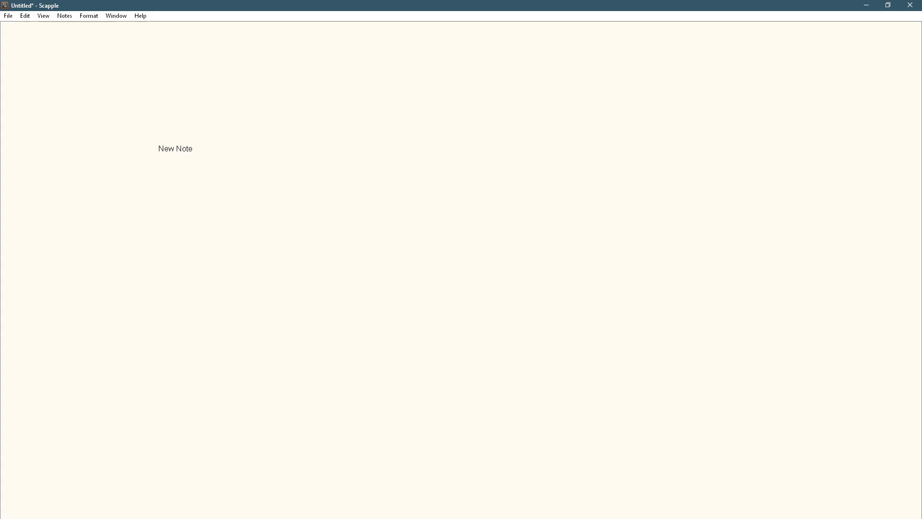
# Step: Create a second note, connect it to the first one and place it diagonally below and to the right of it
pyautogui.doubleClick(388, 163)
pyautogui.click(205, 148)
pyautogui.click(205, 149)
pyautogui.moveTo(204, 148); pyautogui.dragTo(356, 214)
pyautogui.click(358, 162)
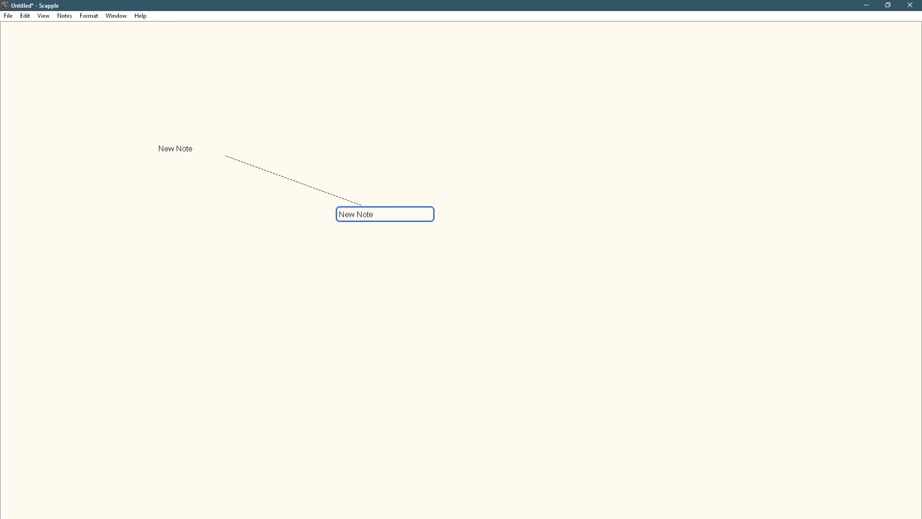
# Step: Apply a shadow to both connected notes and move the pair slightly upward on the canvas
pyautogui.moveTo(110, 109); pyautogui.dragTo(482, 318)
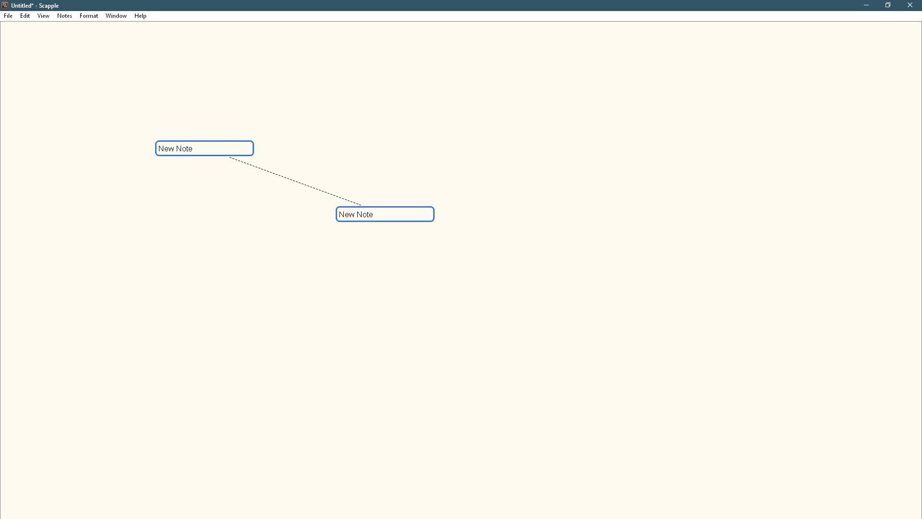
pyautogui.click(89, 15)
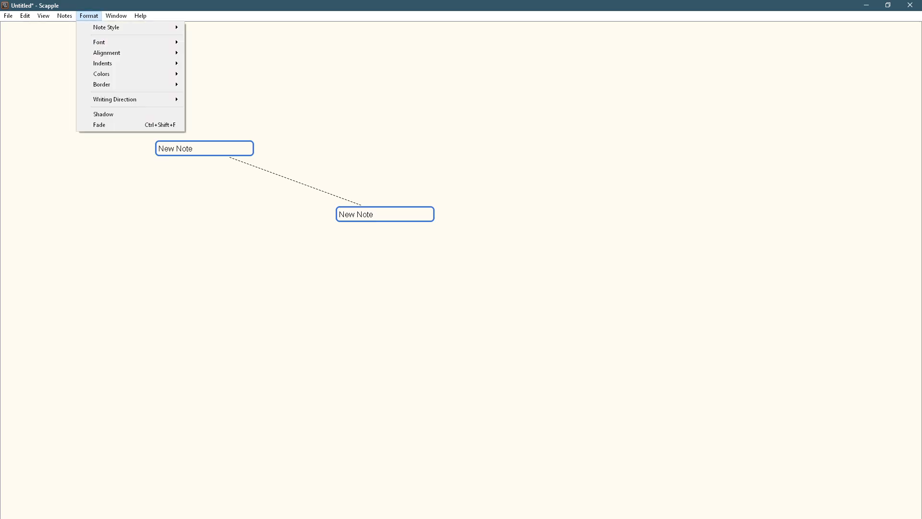
pyautogui.moveTo(120, 27)
pyautogui.moveTo(255, 54)
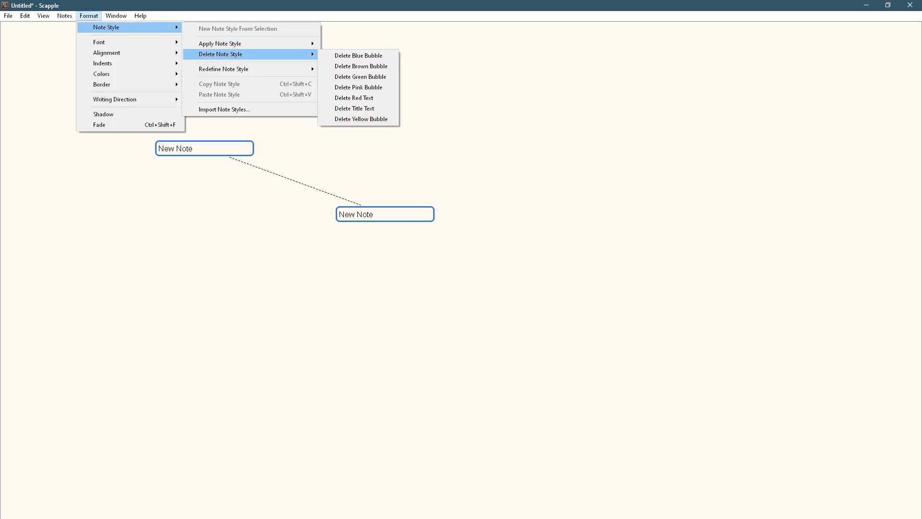
pyautogui.click(358, 67)
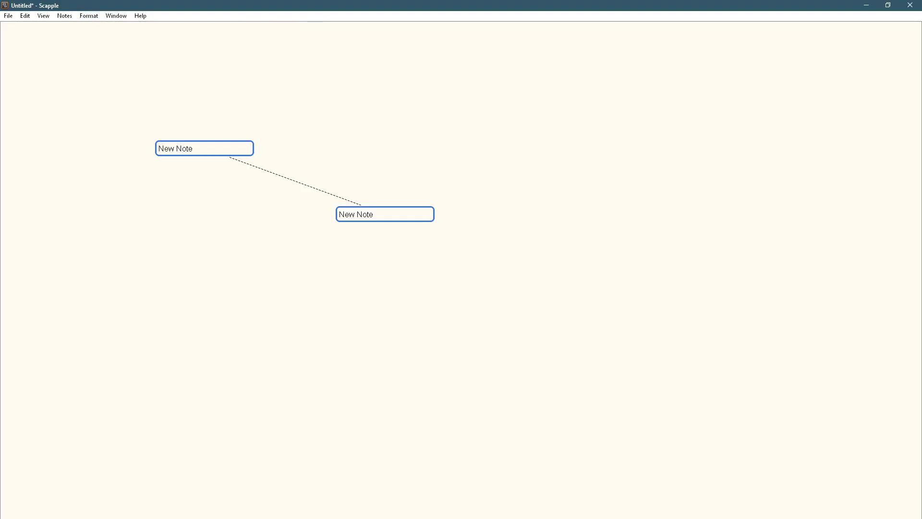
pyautogui.click(116, 15)
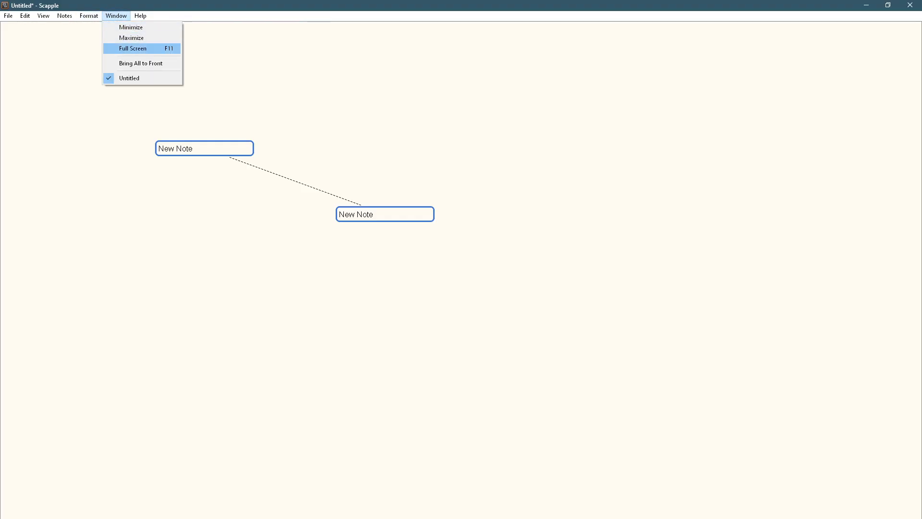
pyautogui.moveTo(89, 15)
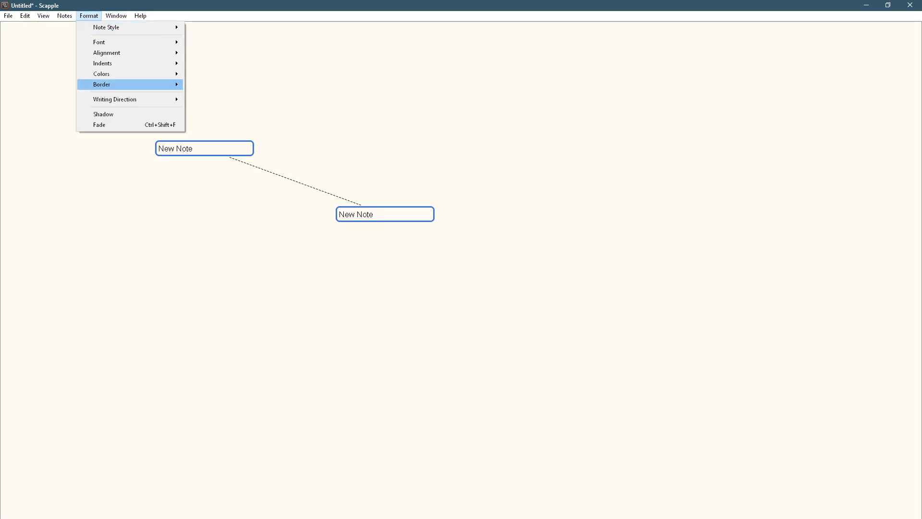
pyautogui.moveTo(130, 85)
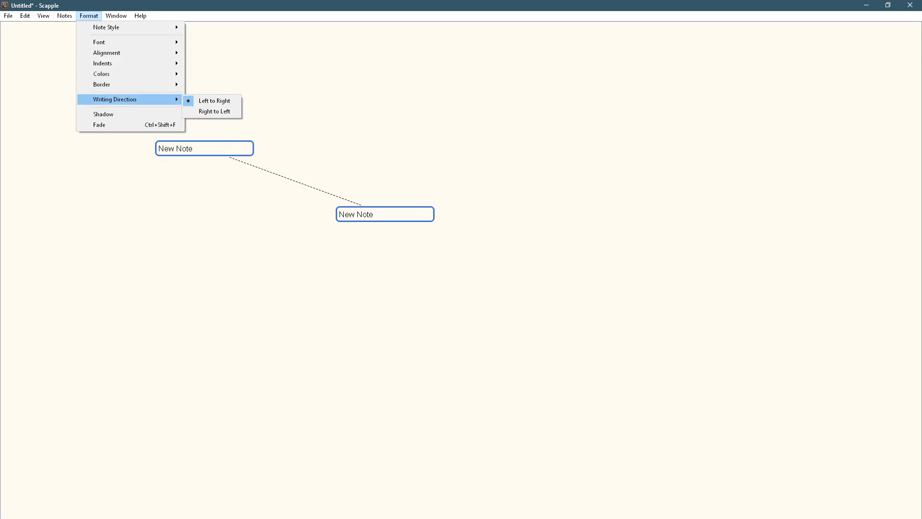
pyautogui.click(110, 114)
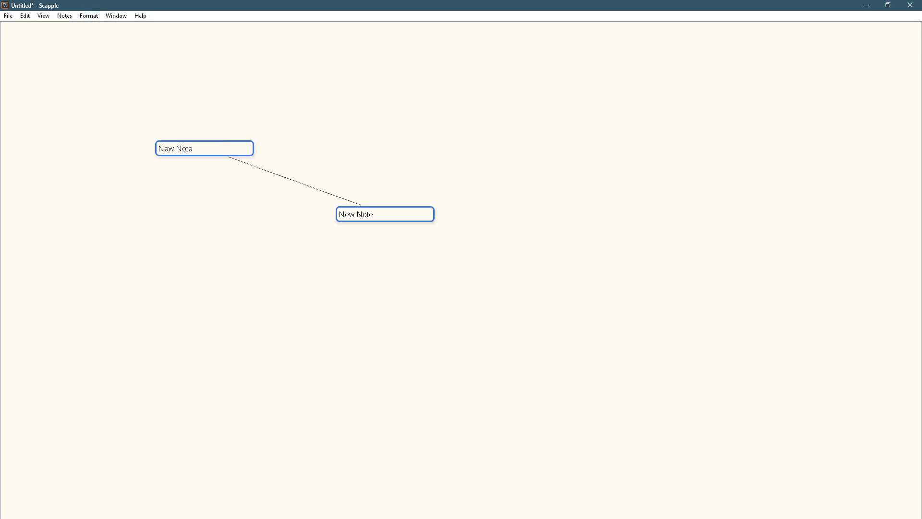
pyautogui.moveTo(210, 150); pyautogui.dragTo(225, 123)
pyautogui.press('Escape')
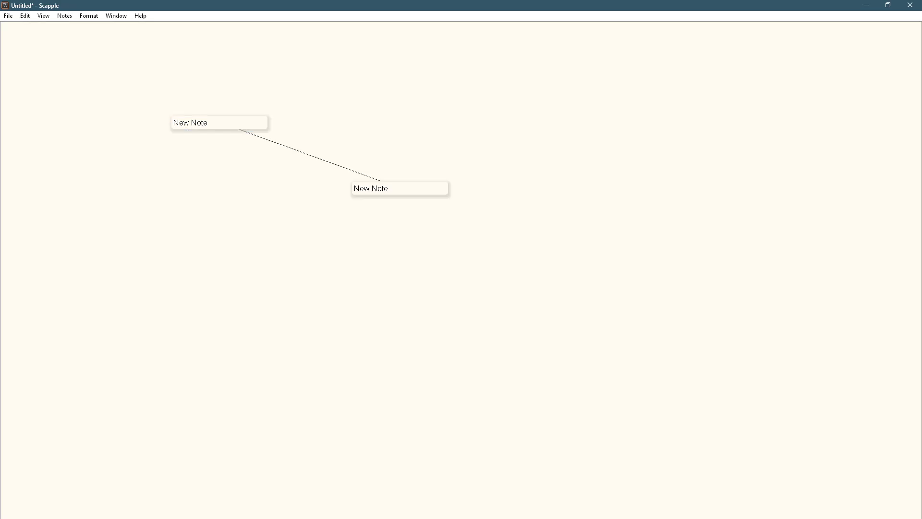
# Step: Create a third note linked to both existing notes, move the second note further right, and add an unconnected fourth note below it
pyautogui.doubleClick(259, 247)
pyautogui.moveTo(379, 189); pyautogui.dragTo(284, 248)
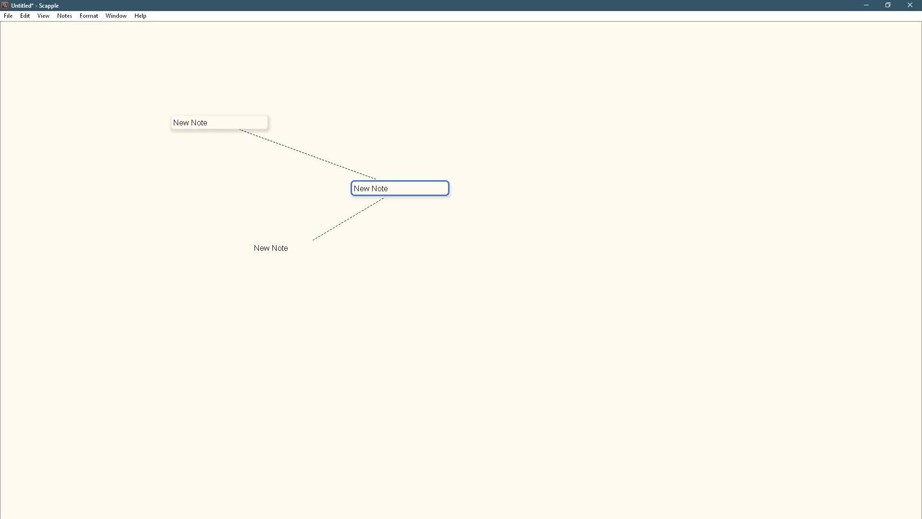
pyautogui.moveTo(221, 123); pyautogui.dragTo(488, 133)
pyautogui.click(400, 188)
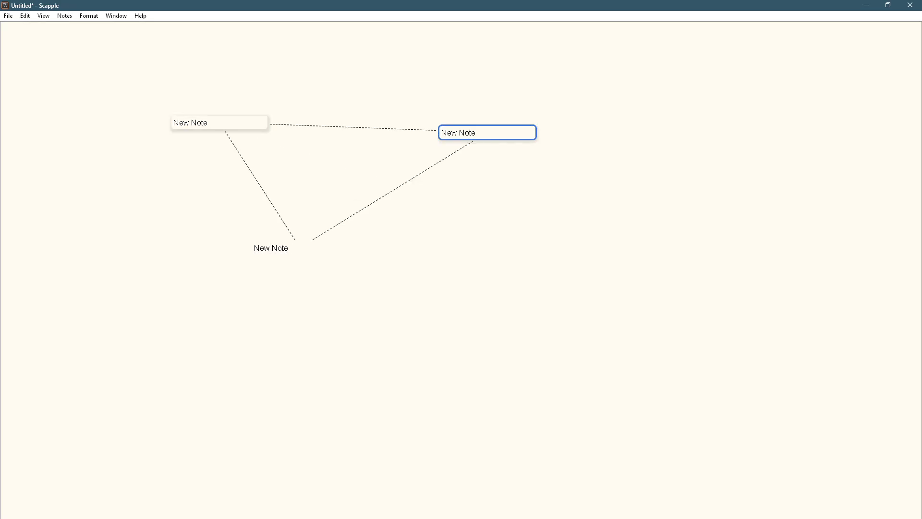
pyautogui.doubleClick(498, 208)
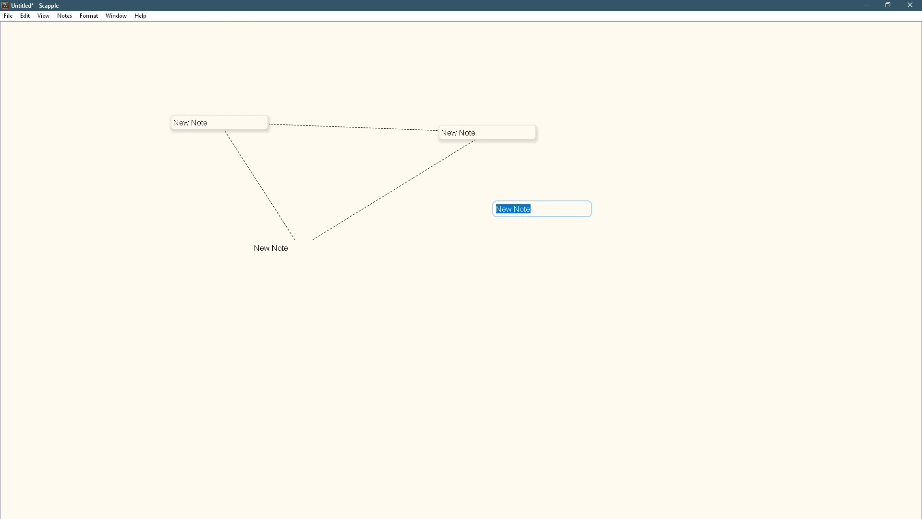
pyautogui.press('Escape')
# Step: Replace the default text of the first note and of the third note below it with a person's first name each
pyautogui.doubleClick(223, 122)
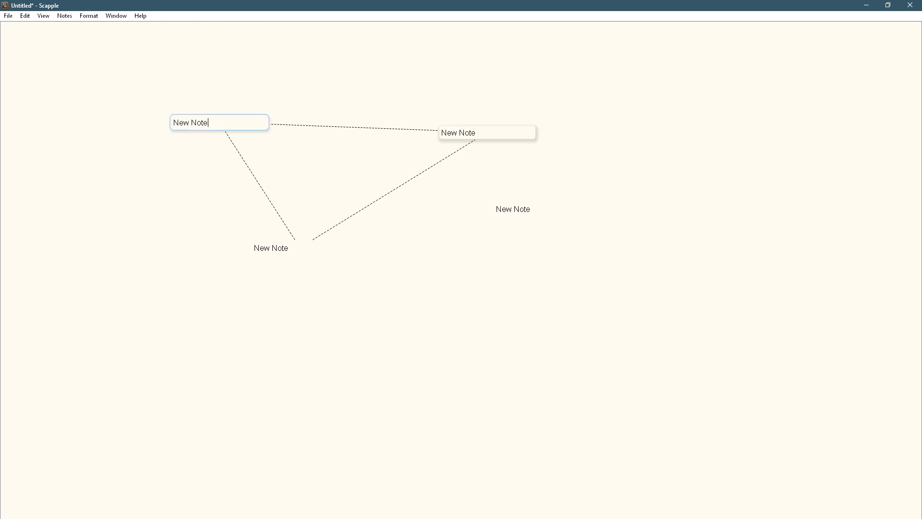
pyautogui.hotkey('ctrl', 'a')
pyautogui.write('Ignatio')
pyautogui.doubleClick(278, 248)
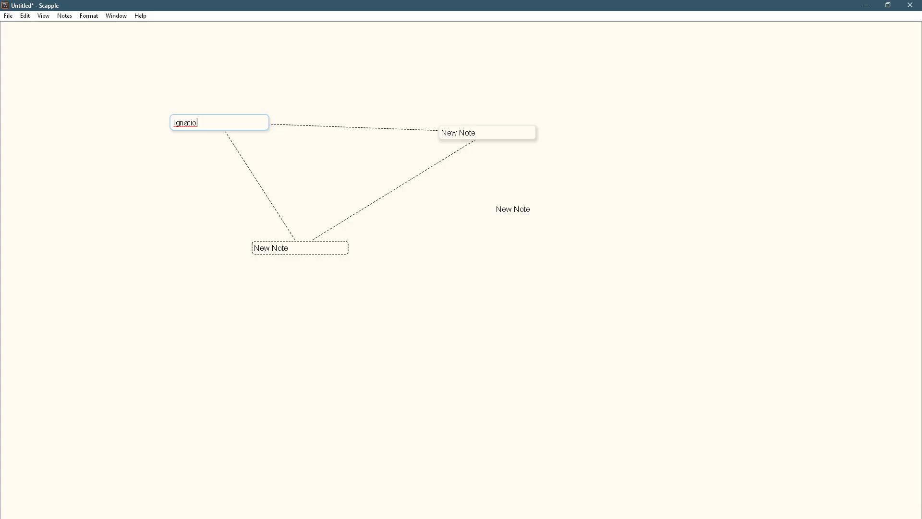
pyautogui.hotkey('ctrl', 'a')
pyautogui.write('Auguste')
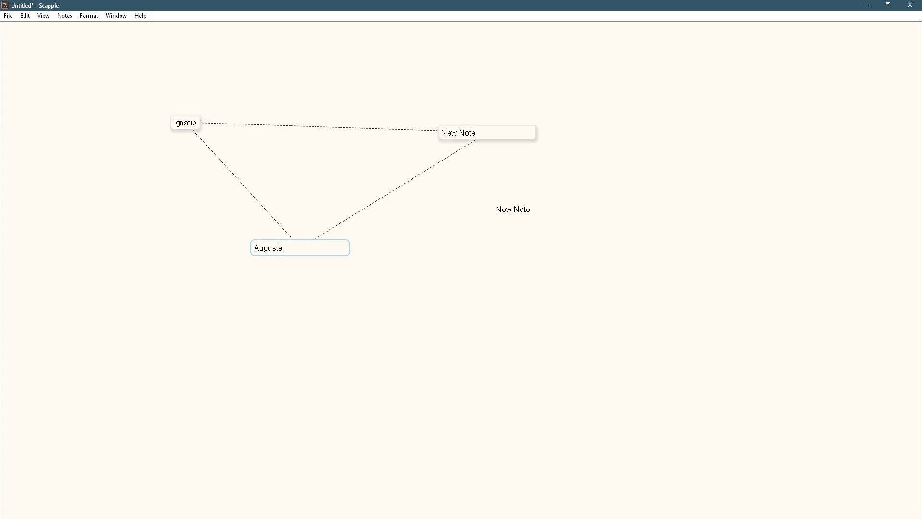
pyautogui.press('Escape')
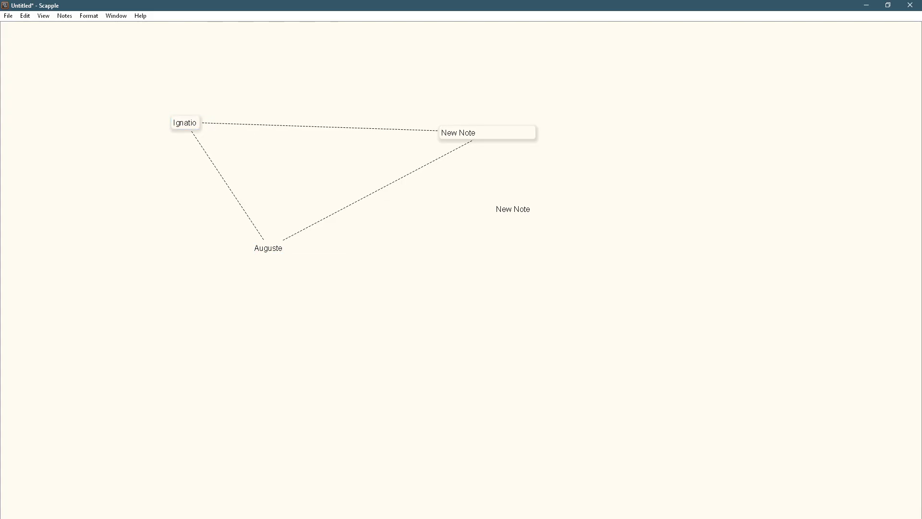
# Step: Connect the second note, which has a shadow, to the isolated fourth note below it
pyautogui.click(488, 133)
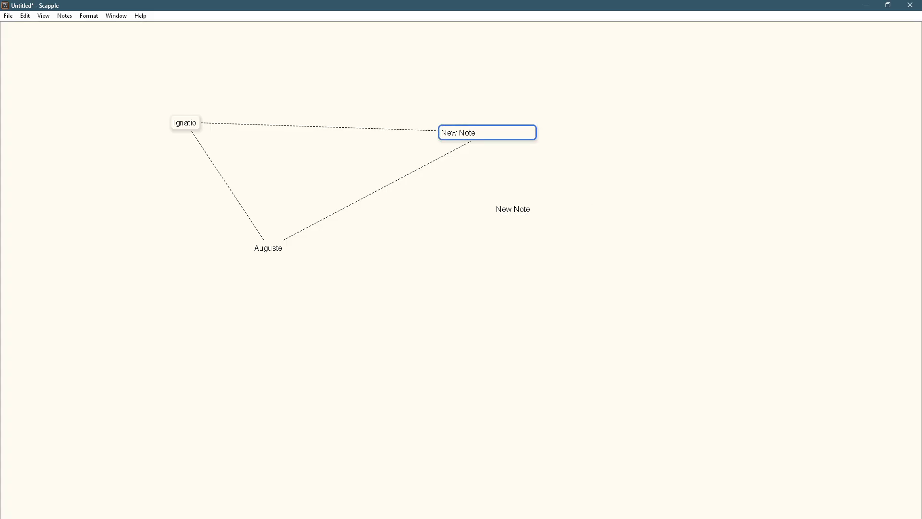
pyautogui.keyDown('alt'); pyautogui.click(538, 209); pyautogui.keyUp('alt')
pyautogui.click(543, 241)
pyautogui.moveTo(119, 75); pyautogui.dragTo(679, 275)
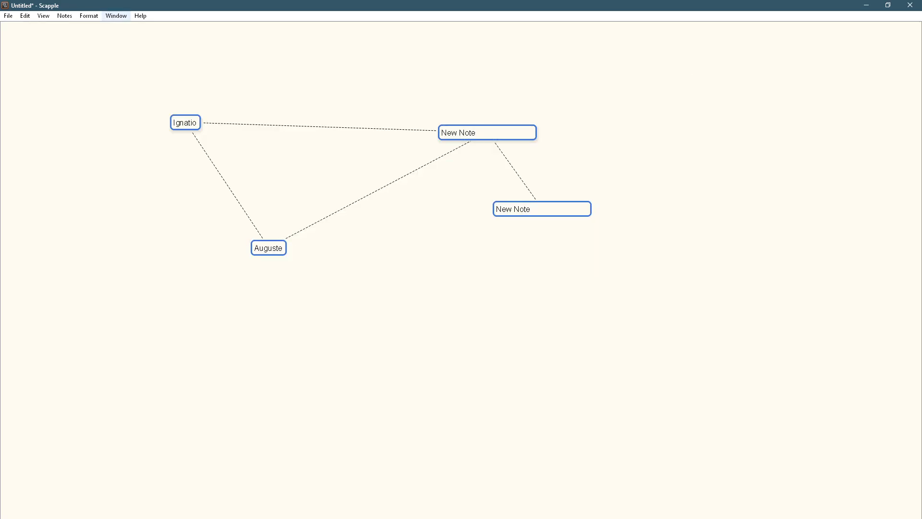
pyautogui.click(308, 183)
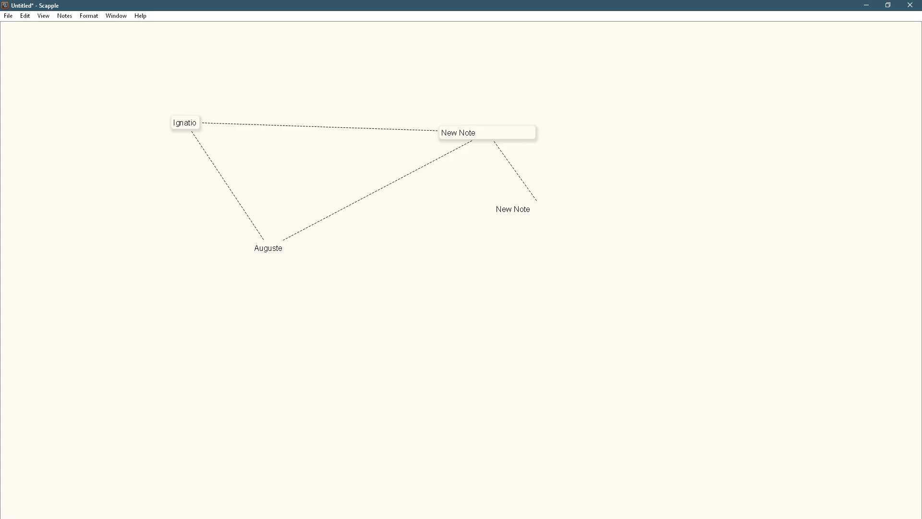
pyautogui.rightClick(491, 330)
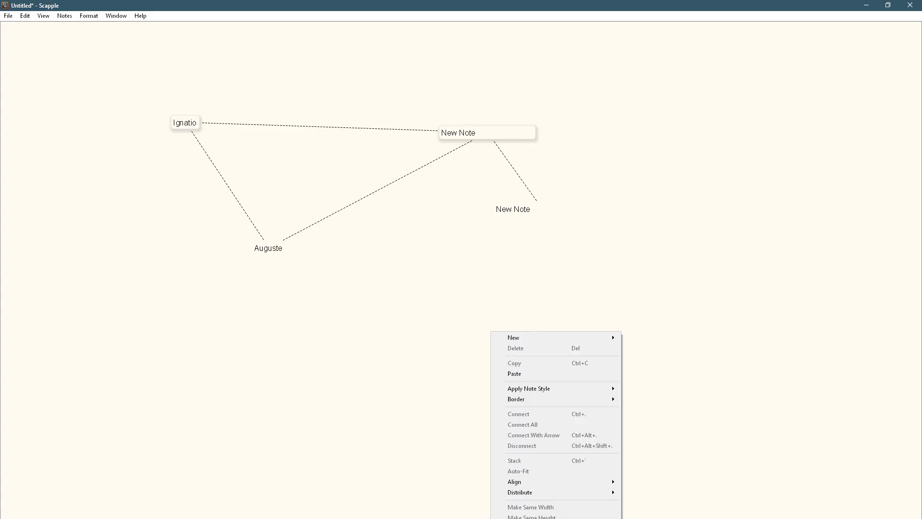
pyautogui.rightClick(383, 289)
pyautogui.click(361, 293)
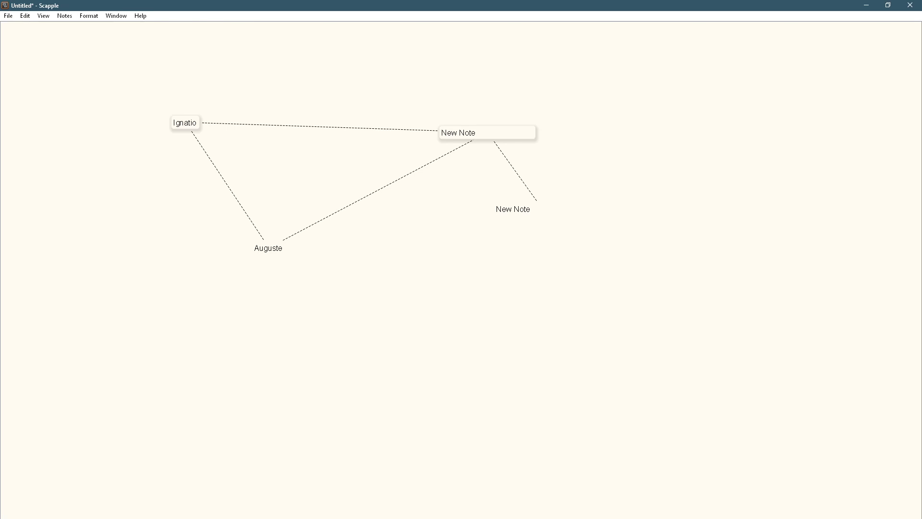
pyautogui.moveTo(120, 83); pyautogui.dragTo(530, 258)
pyautogui.click(530, 258)
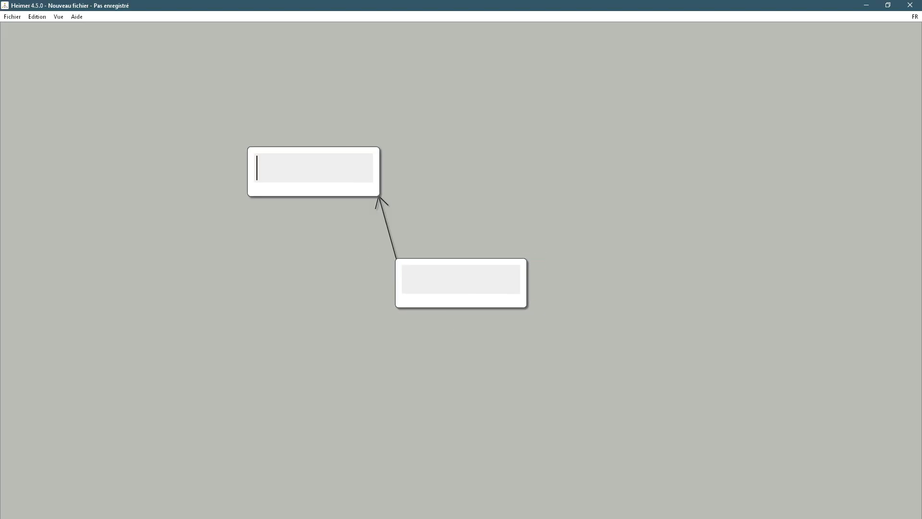
# Step: In the Heimer mind map, label the arrow between the two empty nodes "lien"
pyautogui.moveTo(326, 259); pyautogui.dragTo(183, 189)
pyautogui.moveTo(243, 156)
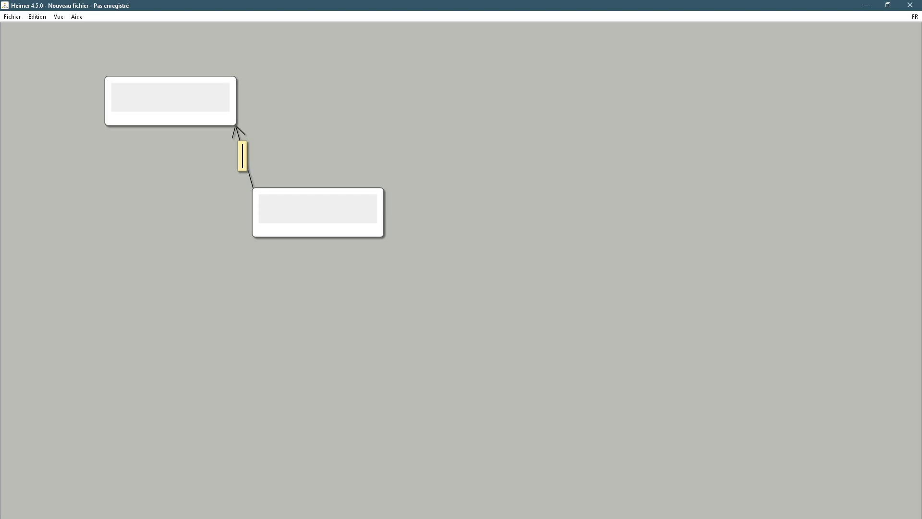
pyautogui.write('lien')
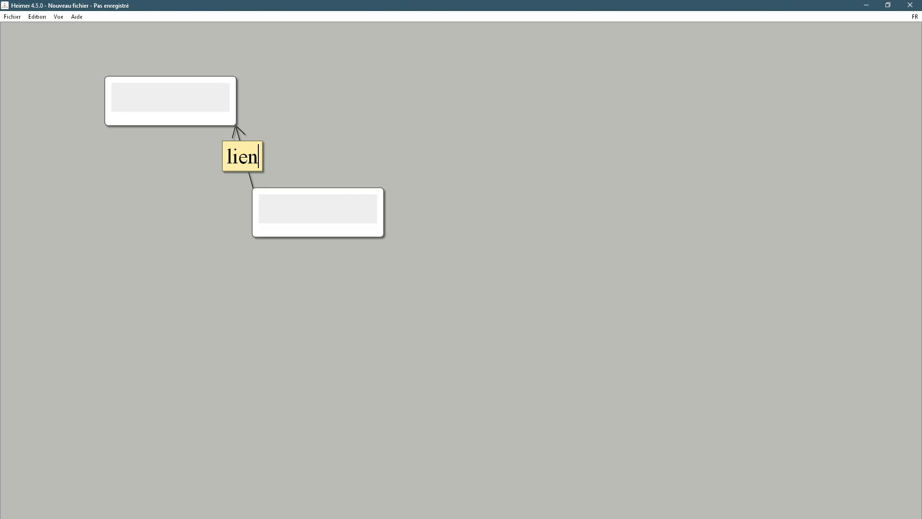
# Step: Enter a name in each of the two linked nodes, first in the arrow's target node and then in its source node
pyautogui.click(171, 96)
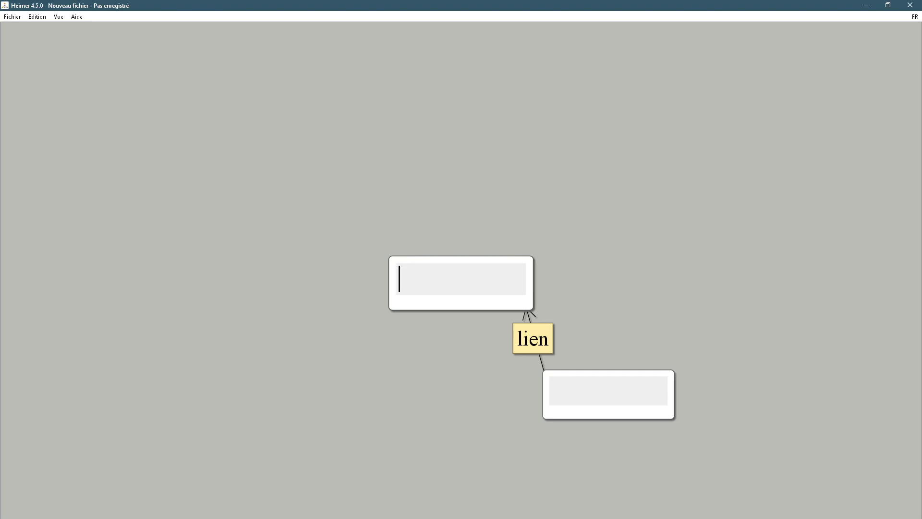
pyautogui.write('Ignatio')
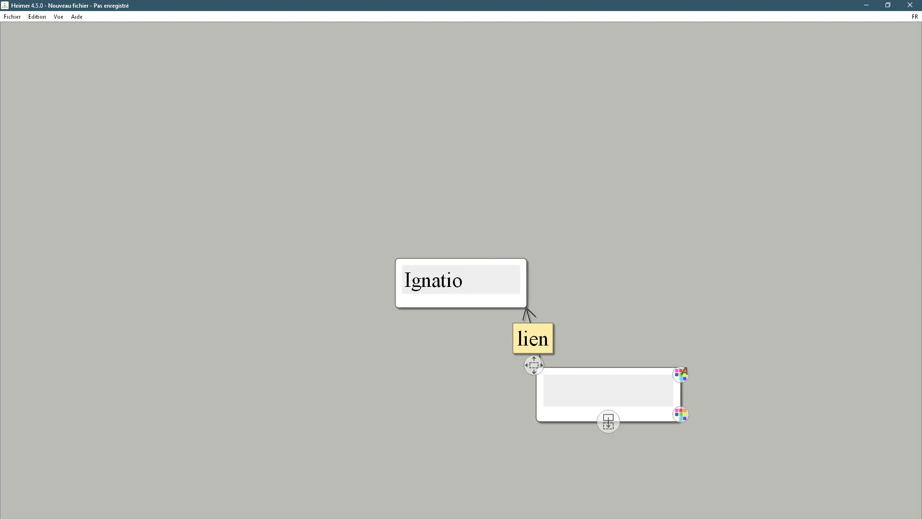
pyautogui.click(608, 390)
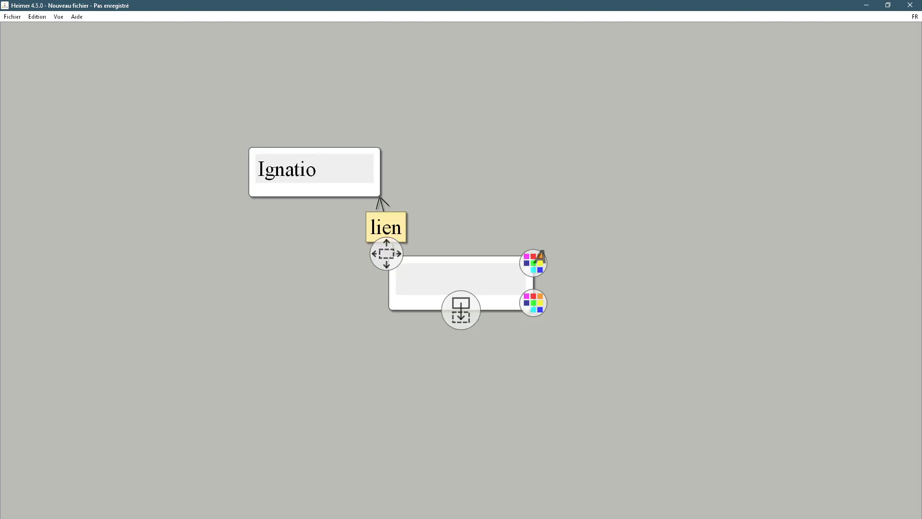
pyautogui.write('Plique')
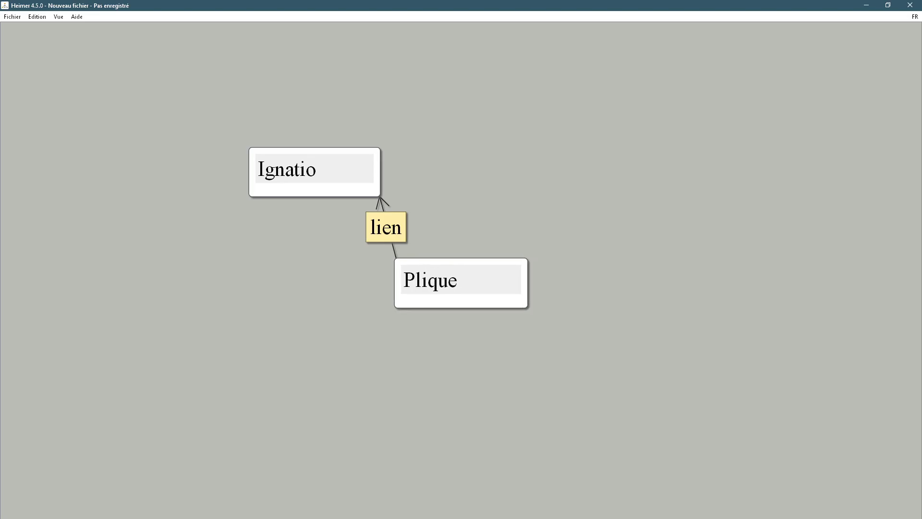
# Step: Add a node in the empty space beside the upper named node and set its text colour to yellow (#edd400)
pyautogui.doubleClick(532, 150)
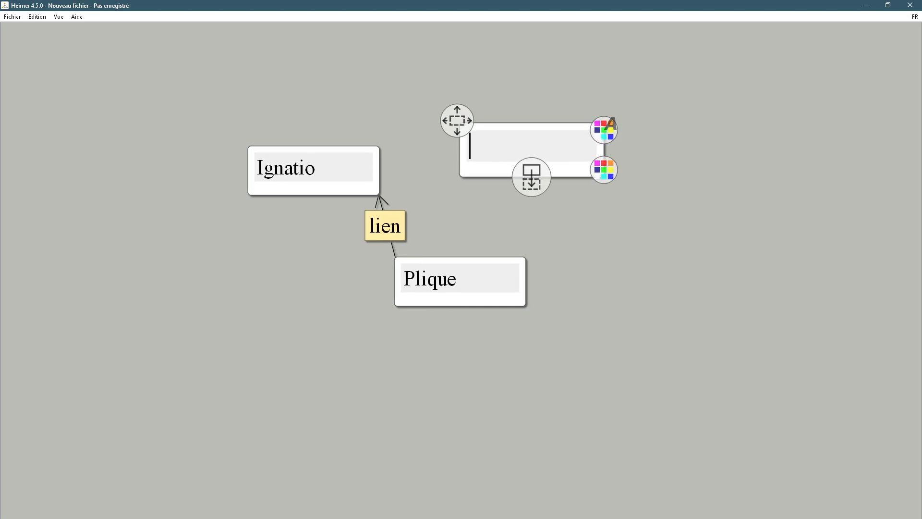
pyautogui.moveTo(457, 120); pyautogui.dragTo(501, 134)
pyautogui.click(638, 179)
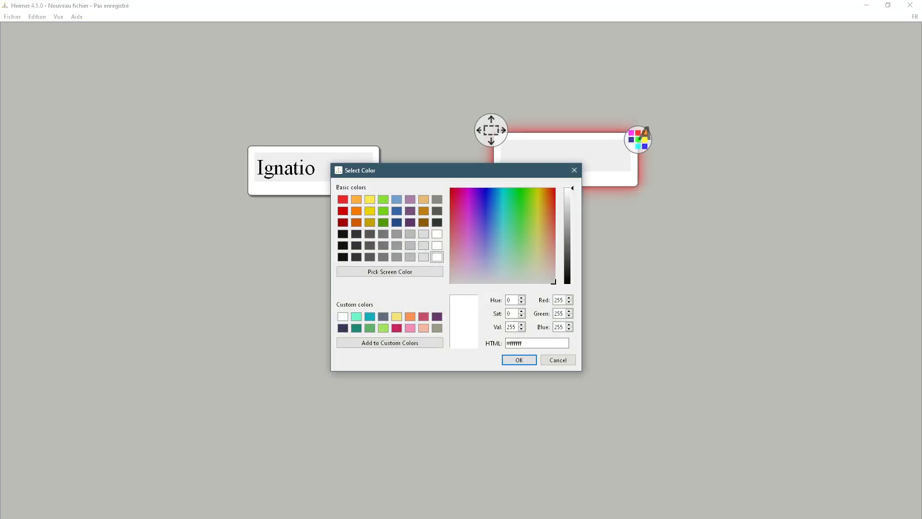
pyautogui.click(370, 211)
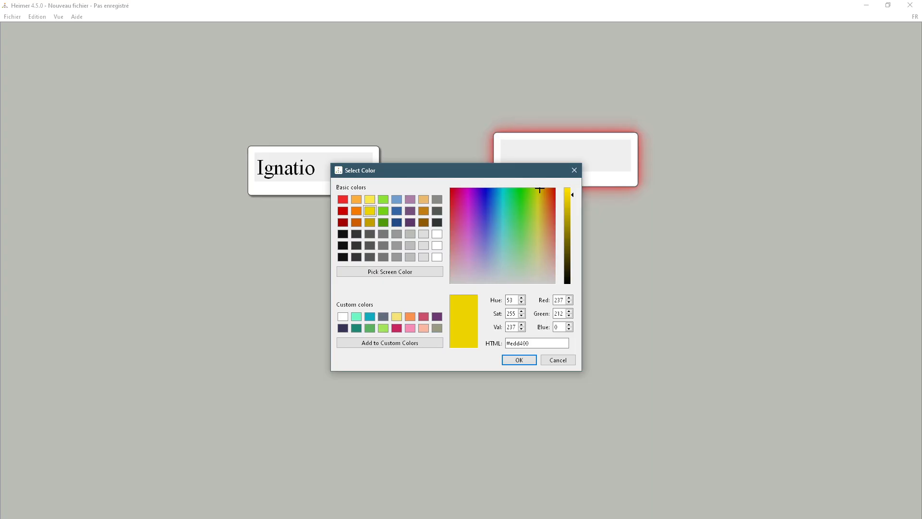
pyautogui.click(519, 360)
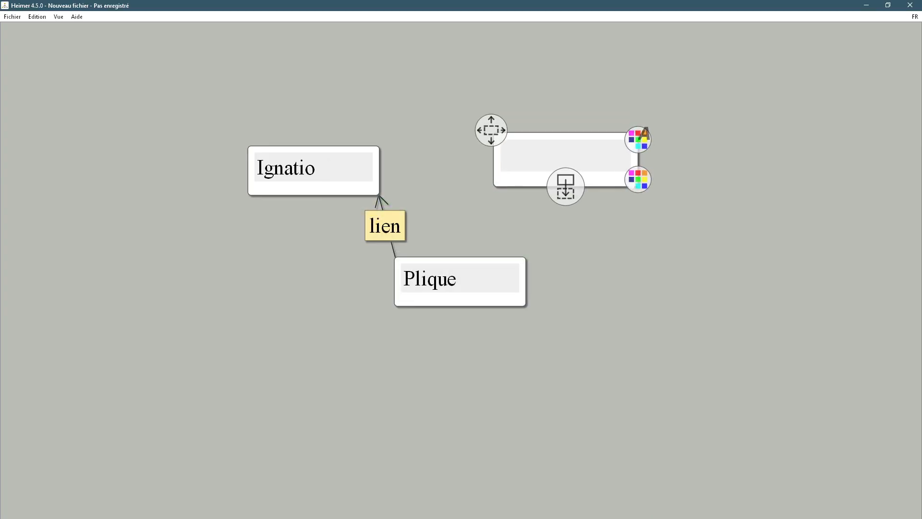
# Step: Enter "Texte" in the new node and set its background colour to dark red (#a40000)
pyautogui.write('Tes')
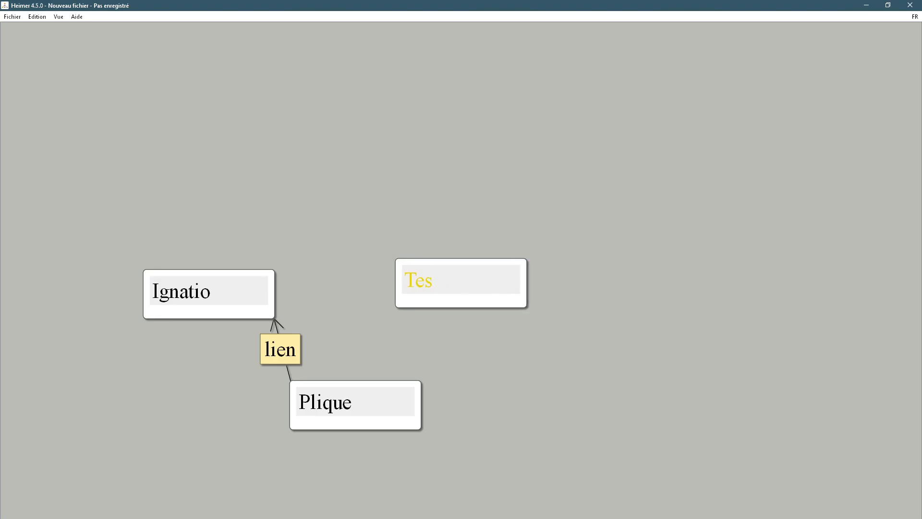
pyautogui.press('BackSpace')
pyautogui.write('xte')
pyautogui.click(533, 303)
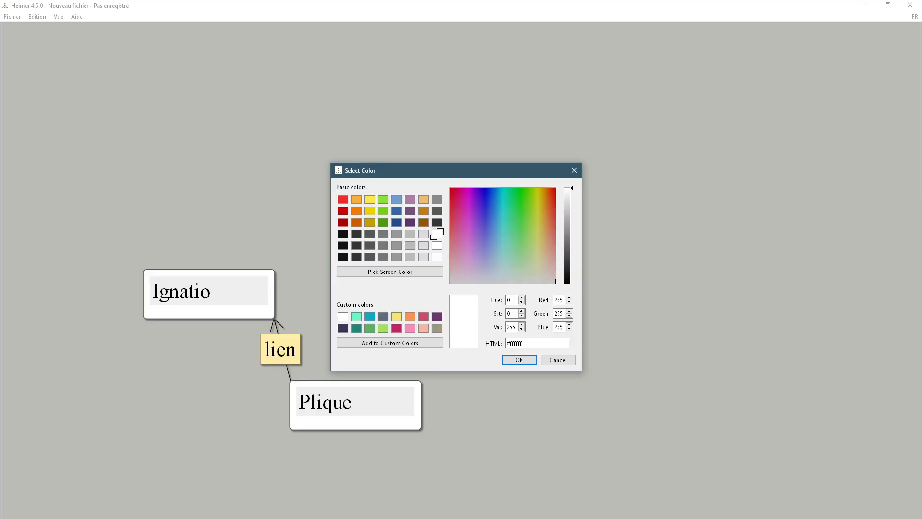
pyautogui.click(370, 223)
pyautogui.click(343, 222)
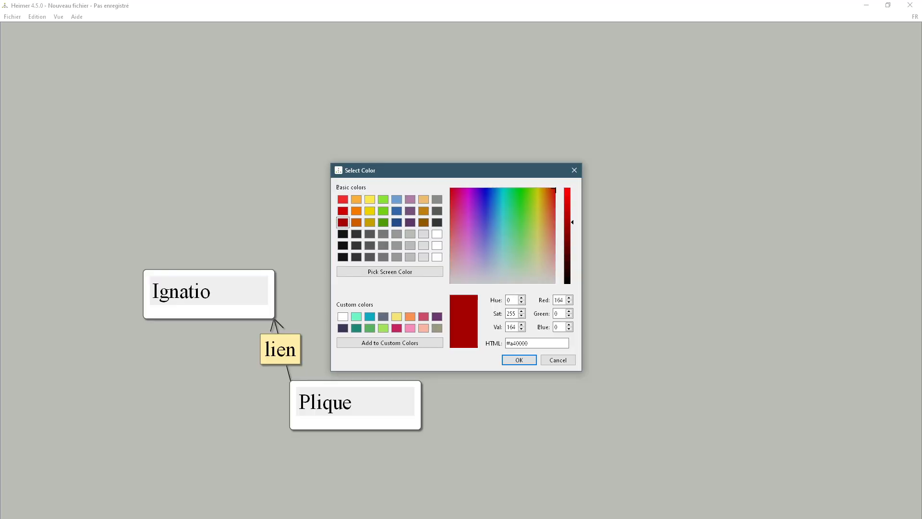
pyautogui.click(520, 359)
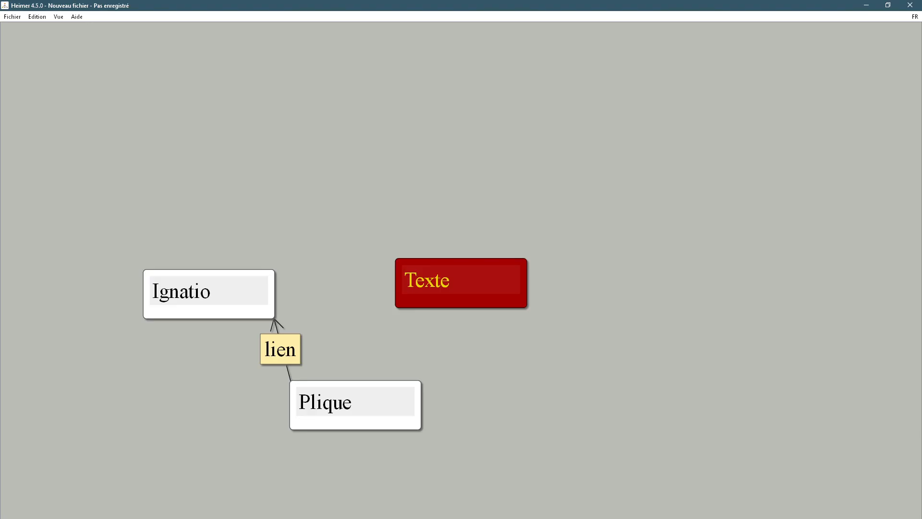
# Step: Move the arrow's target node farther up from its source node, and check the available export formats
pyautogui.moveTo(201, 292); pyautogui.dragTo(105, 141)
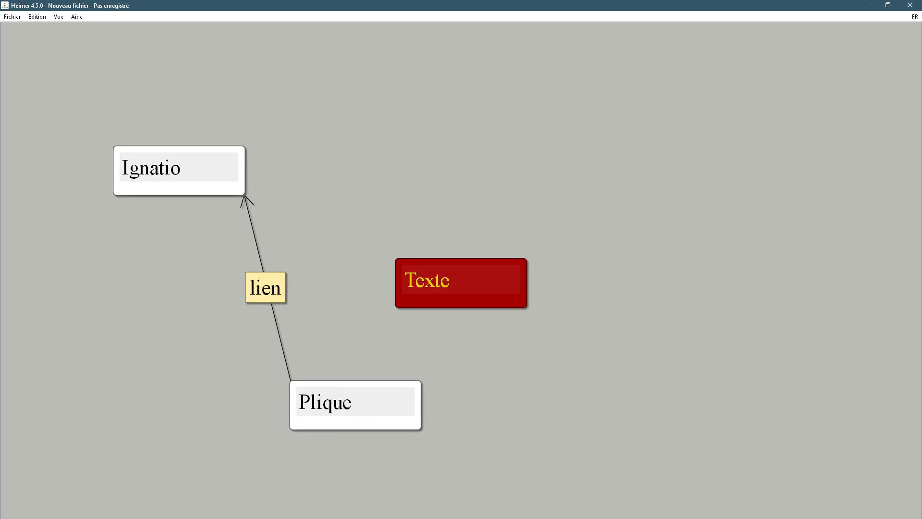
pyautogui.click(12, 17)
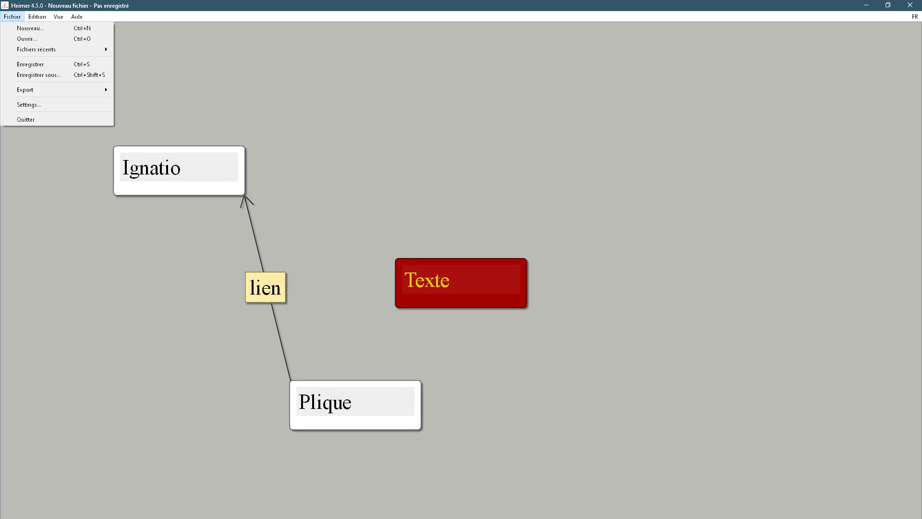
pyautogui.moveTo(48, 90)
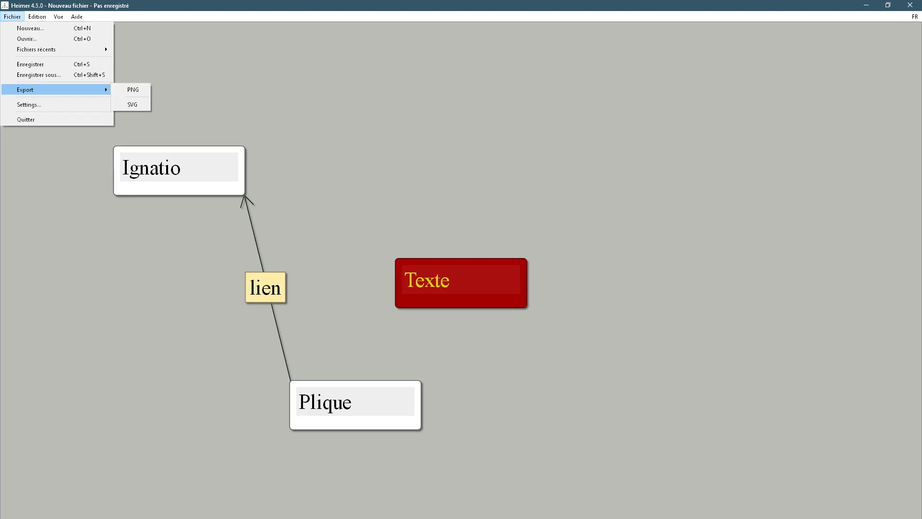
pyautogui.press('Escape')
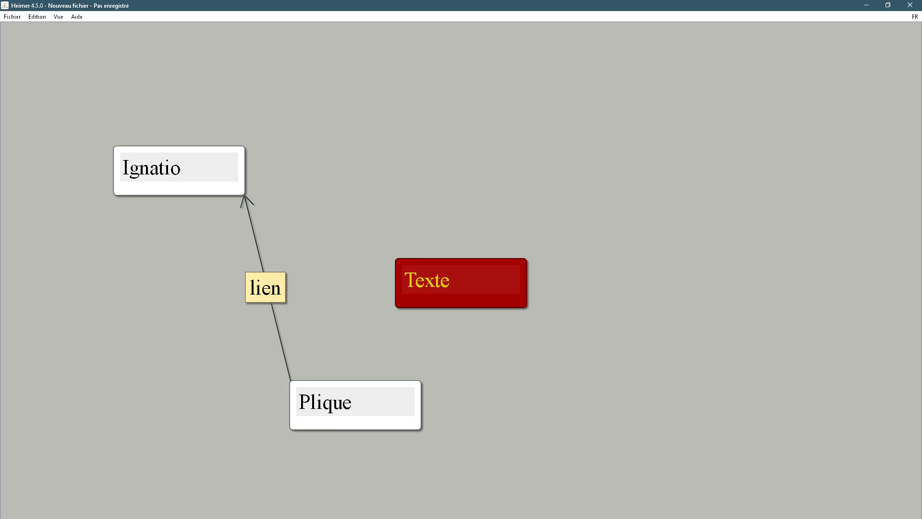
# Step: Look at Heimer's version information and its project website, and return to the mind map
pyautogui.click(77, 16)
pyautogui.press('Return')
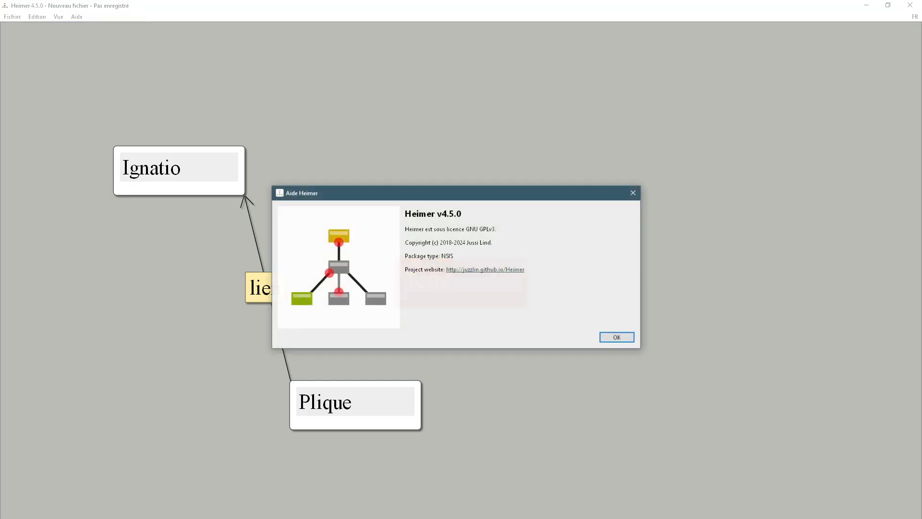
pyautogui.click(486, 269)
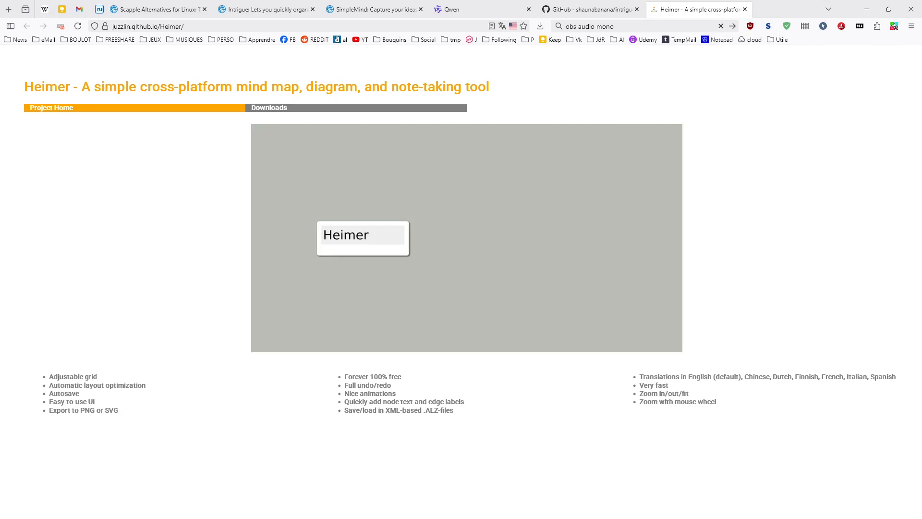
pyautogui.moveTo(471, 151)
pyautogui.hotkey('alt', 'Tab')
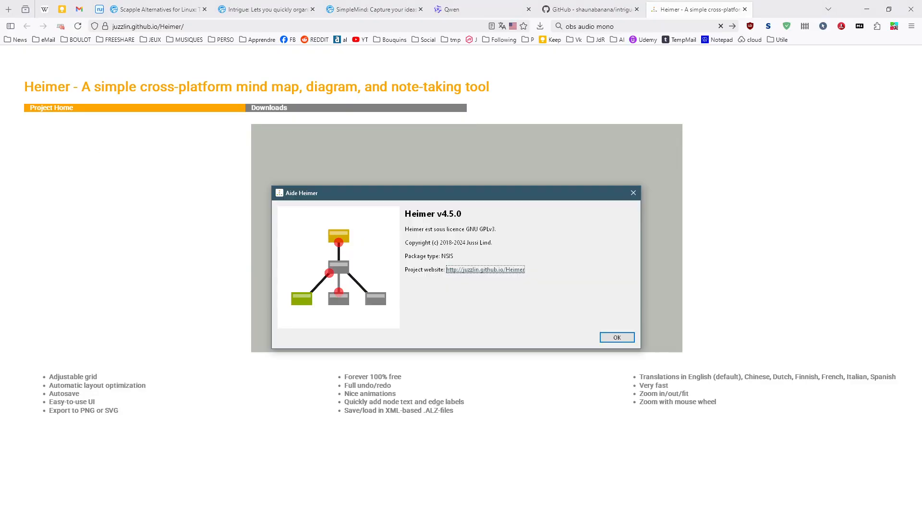
pyautogui.click(617, 337)
pyautogui.hotkey('alt', 'Tab')
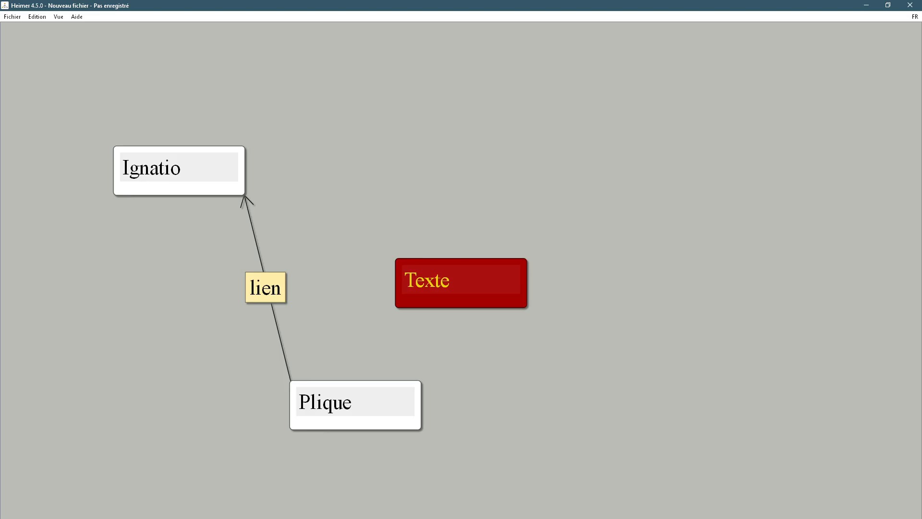
# Step: Launch Intrigue and shift its window slightly down and to the right
pyautogui.press('super')
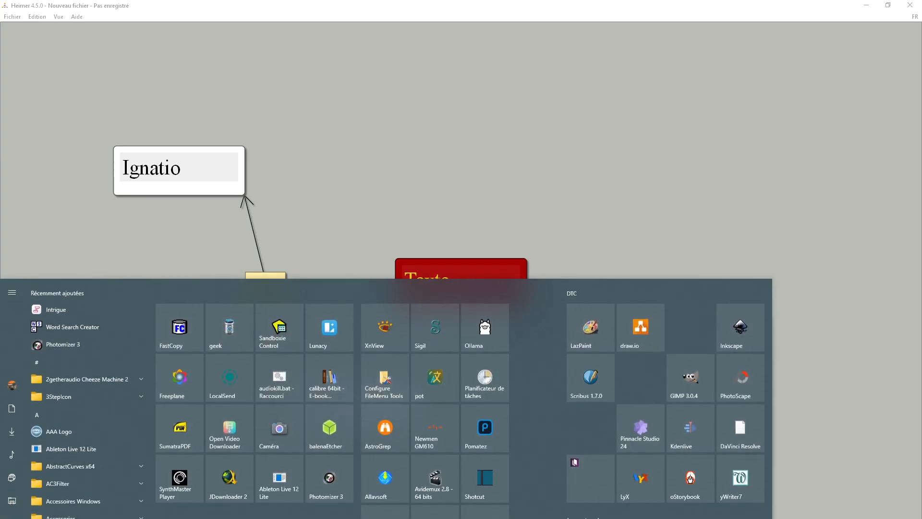
pyautogui.click(72, 307)
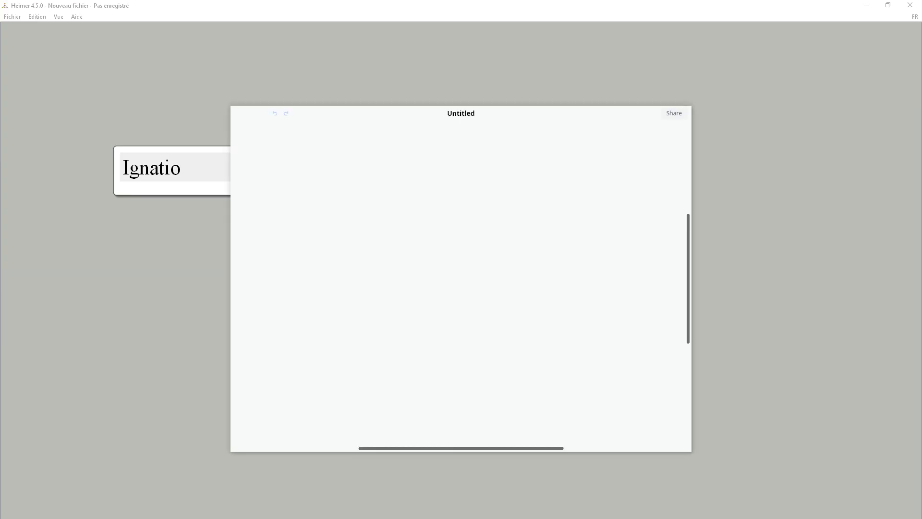
pyautogui.moveTo(593, 119); pyautogui.dragTo(619, 128)
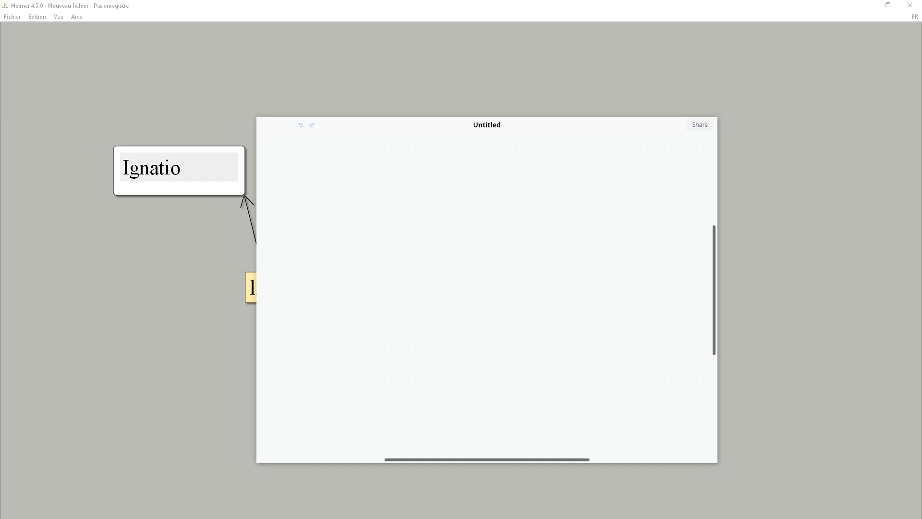
# Step: Add two notes on the empty canvas, one below the other, and enter a person's first name in each
pyautogui.doubleClick(408, 214)
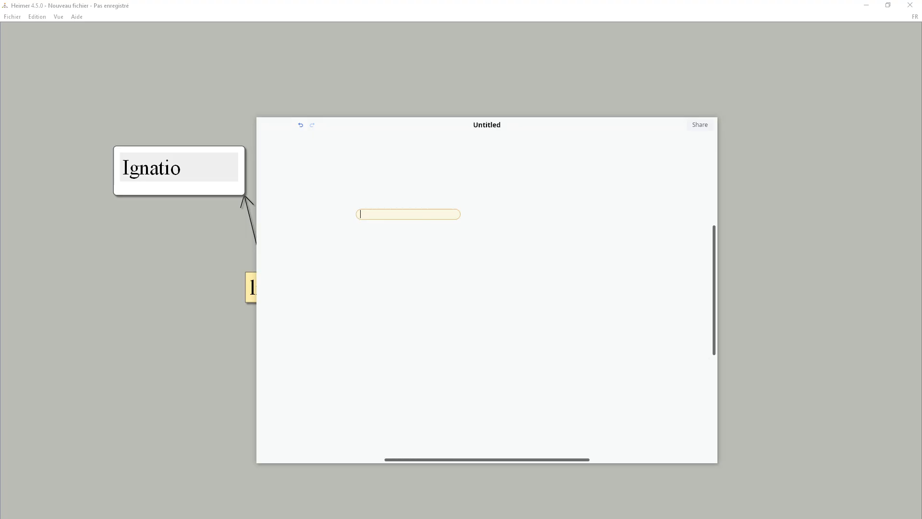
pyautogui.write('Ignatio')
pyautogui.doubleClick(461, 255)
pyautogui.write('Auguste')
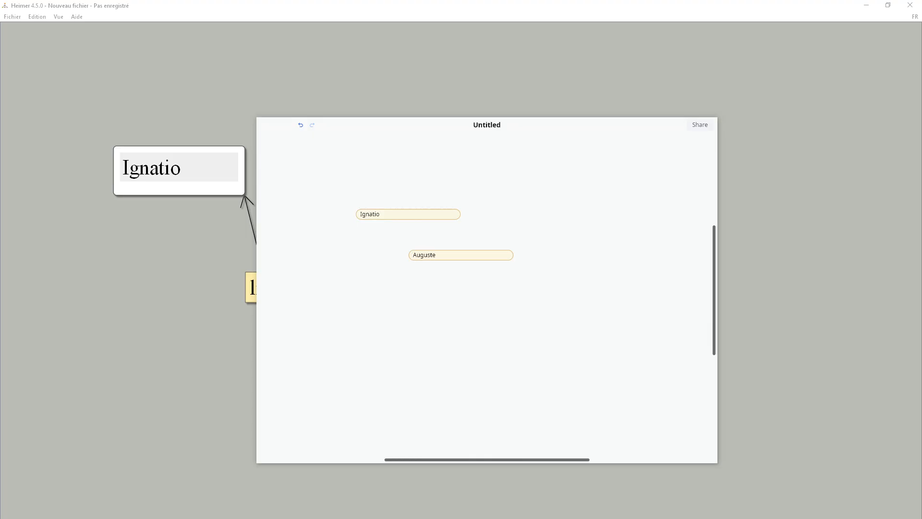
# Step: Link the first note to the second with an arrow and reposition both notes farther apart
pyautogui.moveTo(408, 213); pyautogui.dragTo(383, 199)
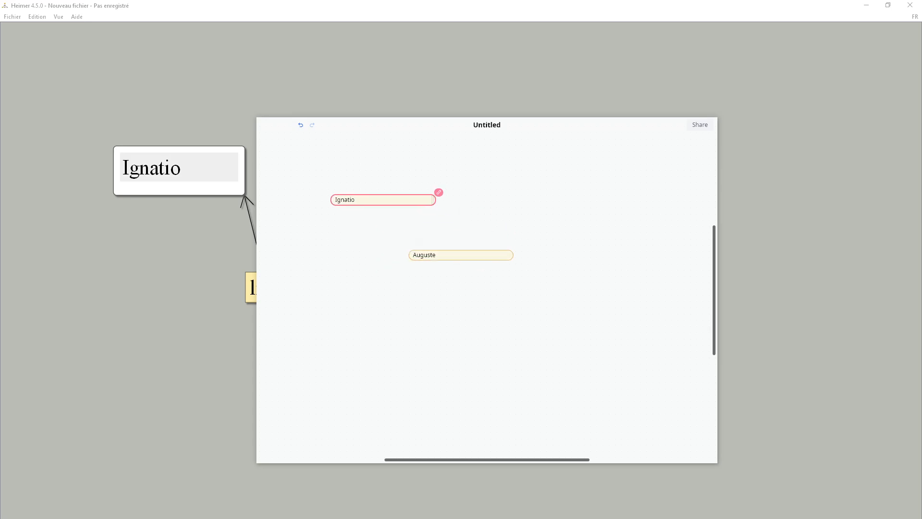
pyautogui.moveTo(439, 192); pyautogui.dragTo(468, 254)
pyautogui.click(469, 255)
pyautogui.click(439, 192)
pyautogui.moveTo(383, 200); pyautogui.dragTo(376, 355)
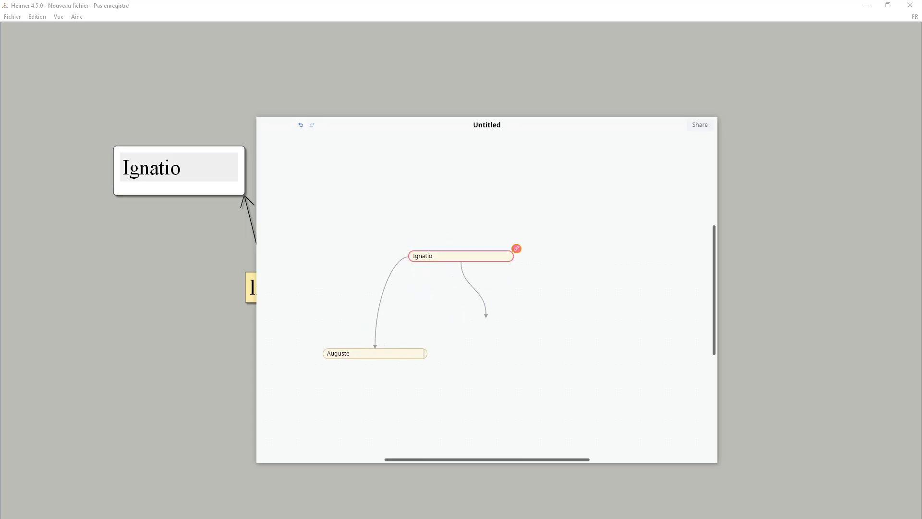
pyautogui.click(495, 308)
# Step: Stack the two linked notes so the second sits directly beneath the first
pyautogui.moveTo(375, 354); pyautogui.dragTo(358, 193)
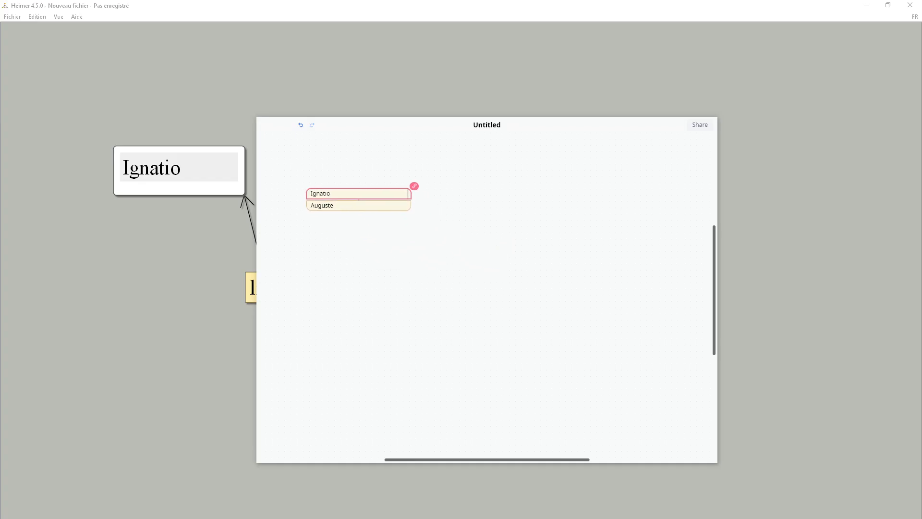
pyautogui.click(359, 206)
pyautogui.click(358, 193)
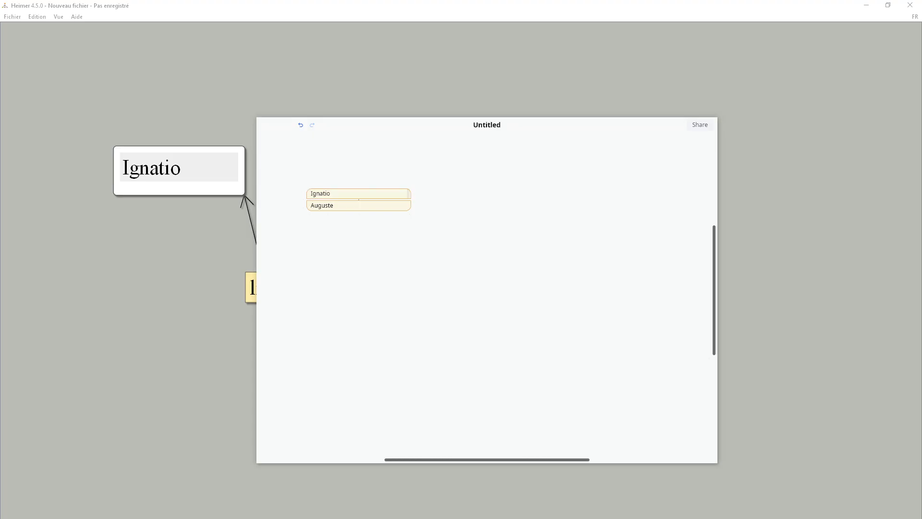
# Step: Add two more notes beside the stack, "Lieux" and, below it, "fsdsdfsd"
pyautogui.doubleClick(527, 181)
pyautogui.write('Lieux')
pyautogui.doubleClick(528, 237)
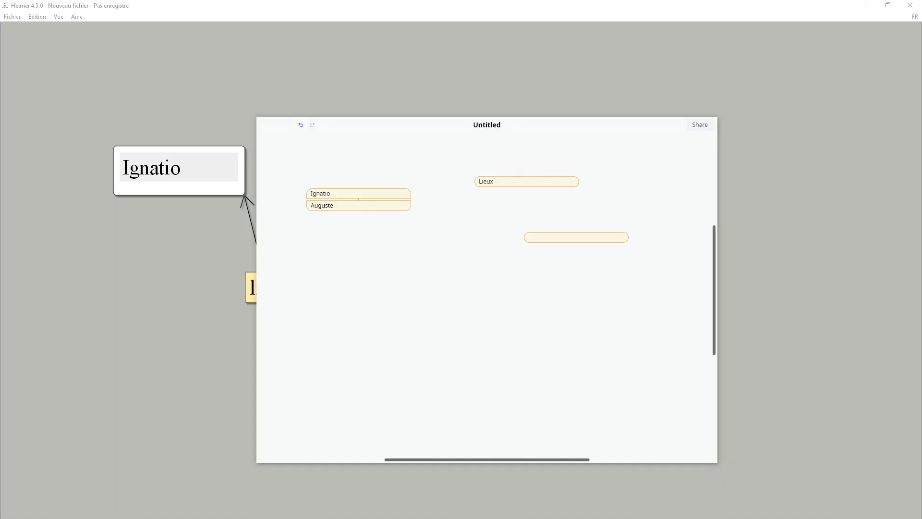
pyautogui.write('fsdsdfsd')
# Step: Link the stack's upper note to both "Lieux" and "fsdsdfsd", and move the stack slightly away from them
pyautogui.click(359, 194)
pyautogui.moveTo(415, 186); pyautogui.dragTo(498, 183)
pyautogui.click(359, 193)
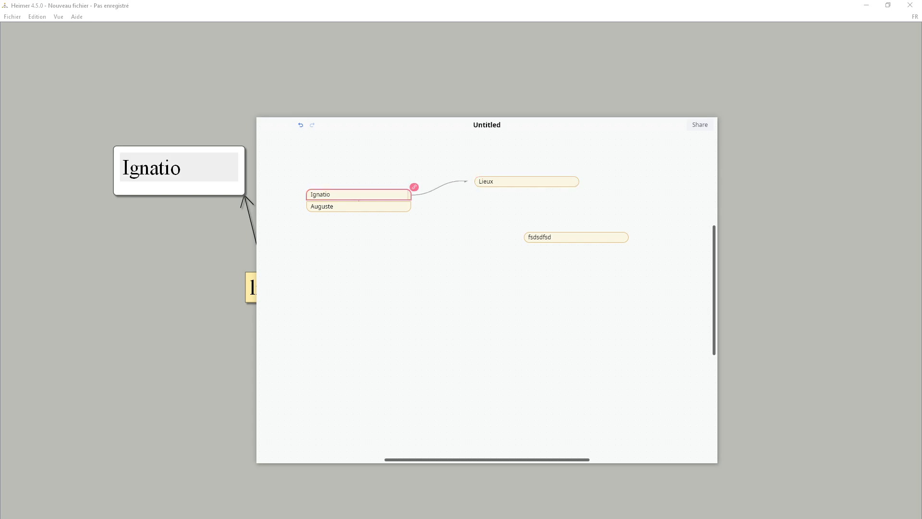
pyautogui.moveTo(420, 196); pyautogui.dragTo(538, 237)
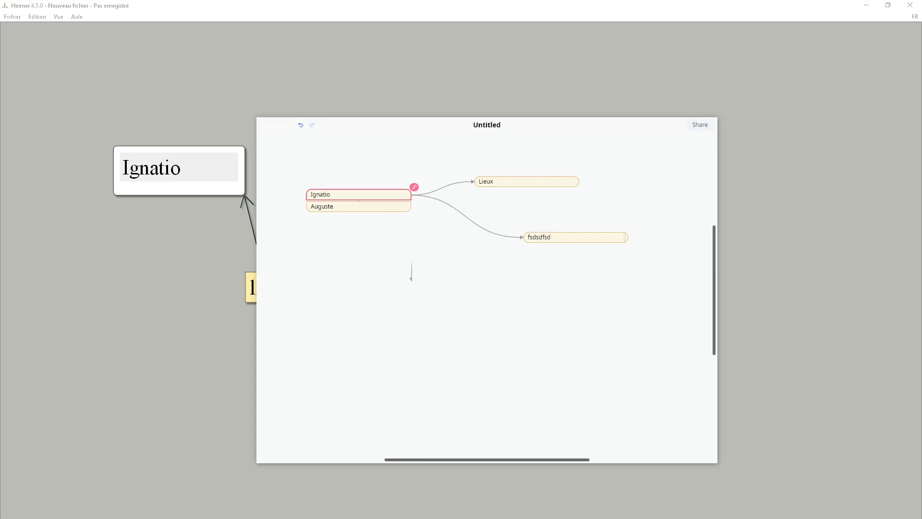
pyautogui.click(386, 310)
pyautogui.moveTo(359, 194); pyautogui.dragTo(339, 192)
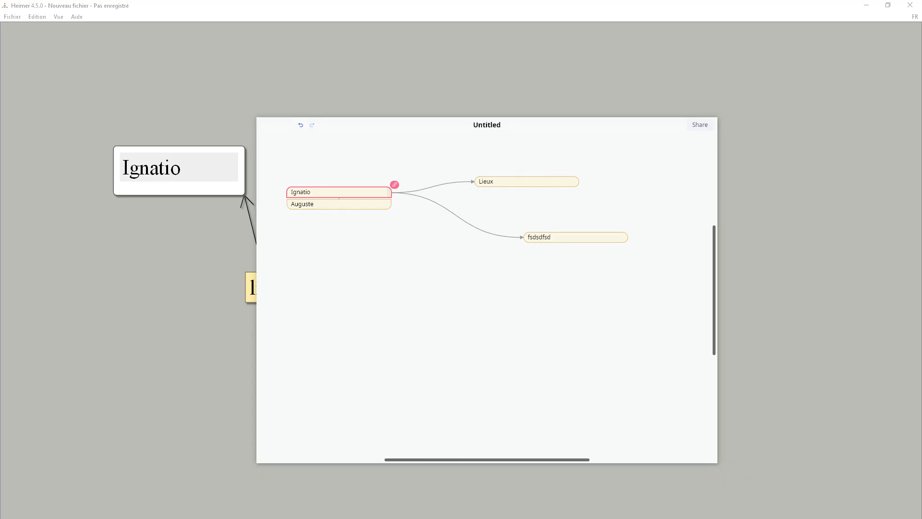
pyautogui.press('super')
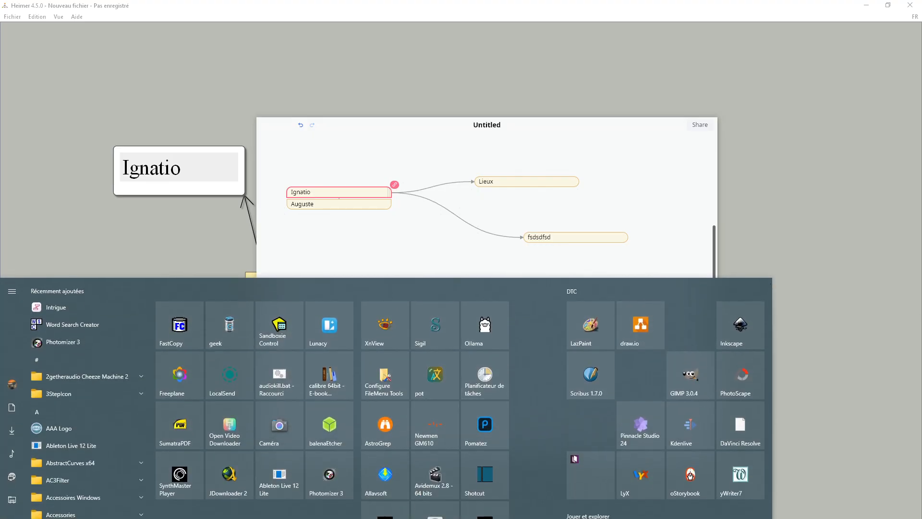
pyautogui.press('super')
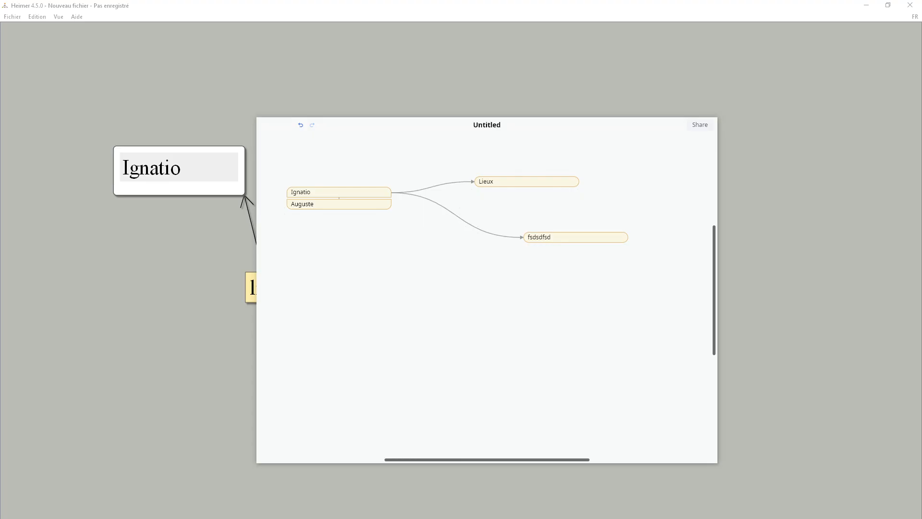
# Step: Switch to the "Le bon et le fou" canvas in Obsidian and collapse all folders in the file list
pyautogui.hotkey('alt', 'Tab')
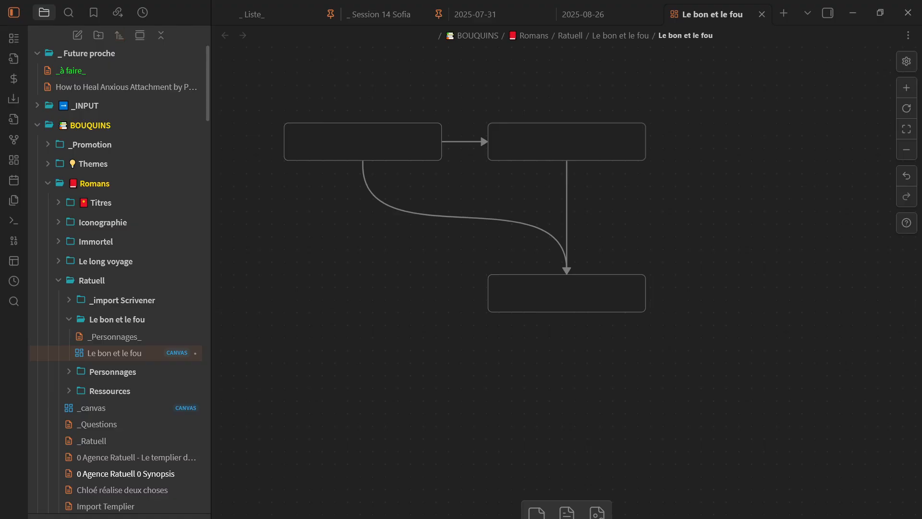
pyautogui.click(161, 35)
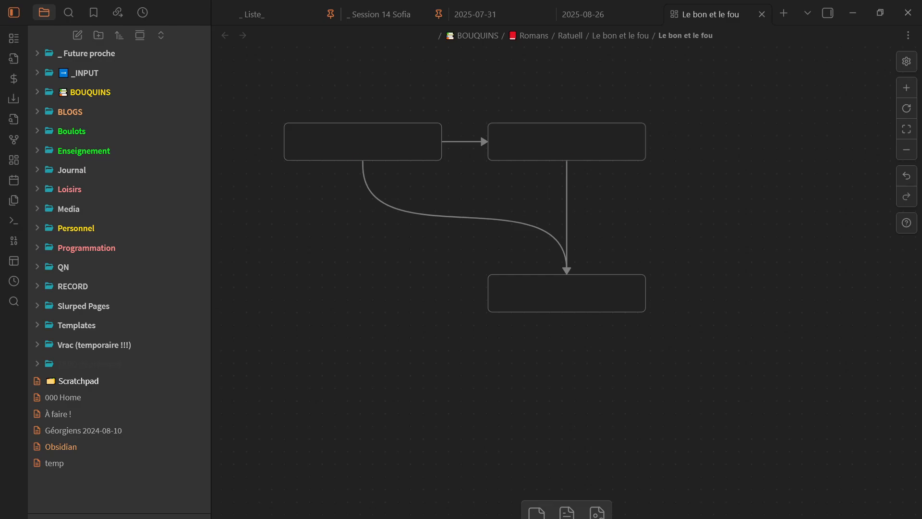
# Step: Spread out the canvas cards by moving the lowest one down and the first one left, and open the first card's colour options
pyautogui.moveTo(567, 293); pyautogui.dragTo(567, 343)
pyautogui.moveTo(363, 141); pyautogui.dragTo(324, 141)
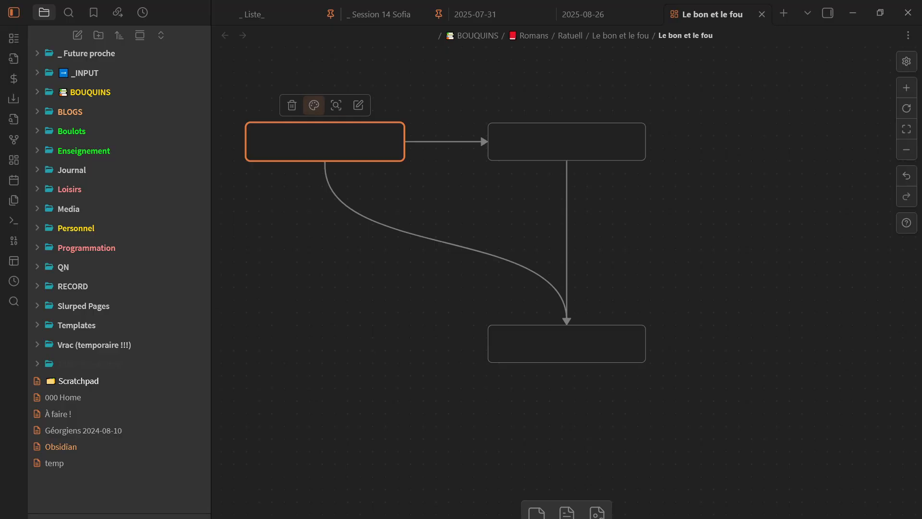
pyautogui.click(314, 105)
pyautogui.click(327, 80)
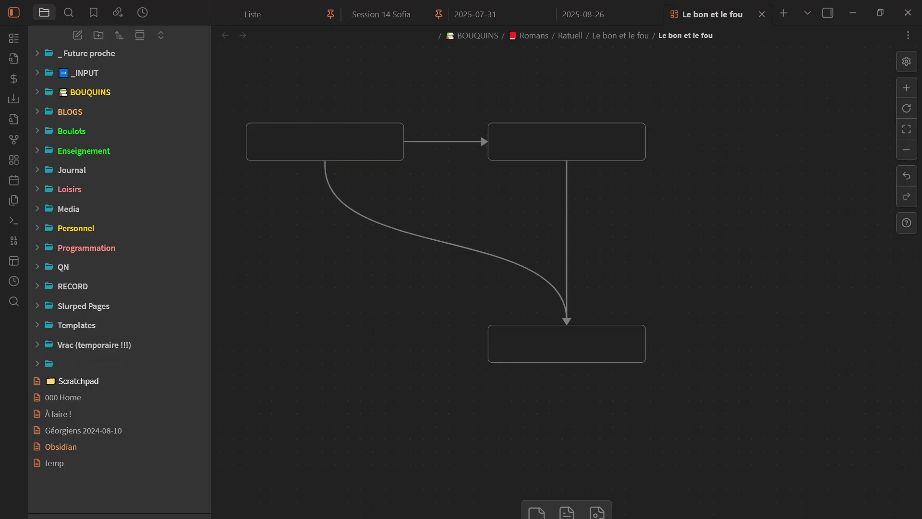
# Step: Label the first card with the character's name, the card linked beside it "Bercy" and the lowest card "Chaise"
pyautogui.doubleClick(325, 142)
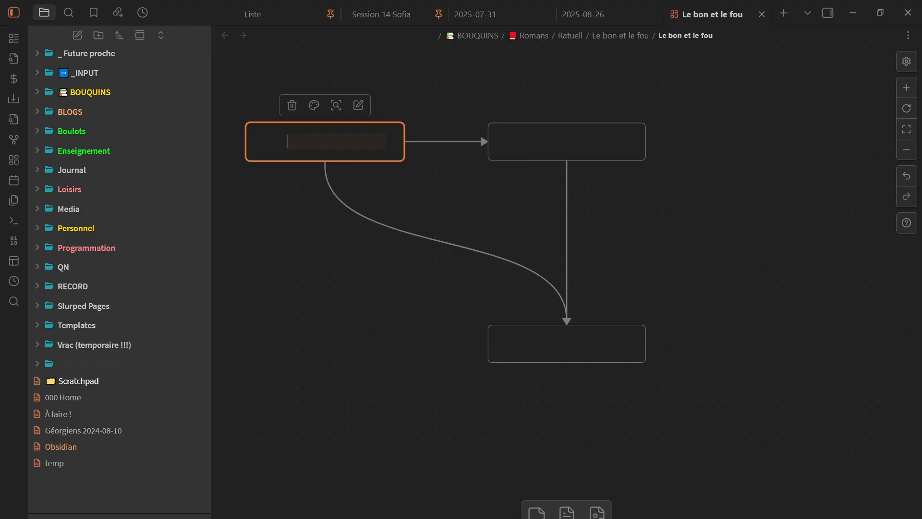
pyautogui.write('Ignatio')
pyautogui.doubleClick(567, 141)
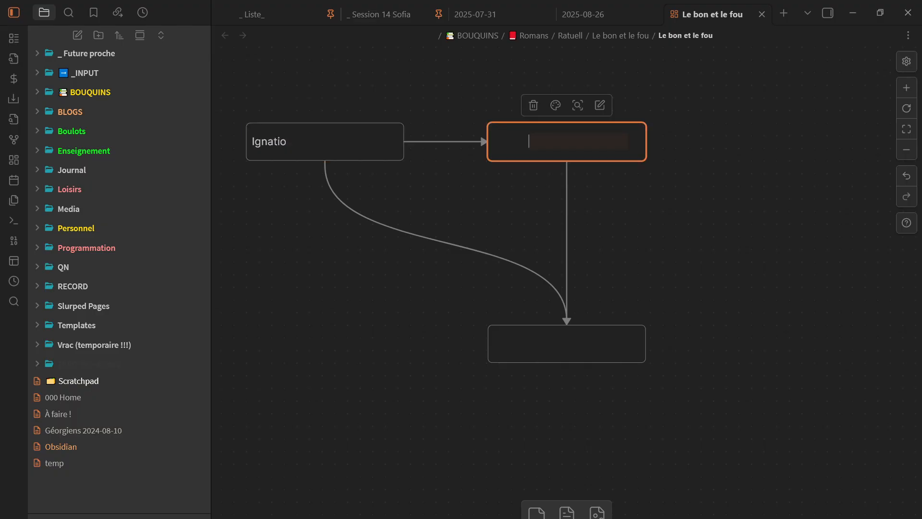
pyautogui.write('Bercy')
pyautogui.doubleClick(567, 344)
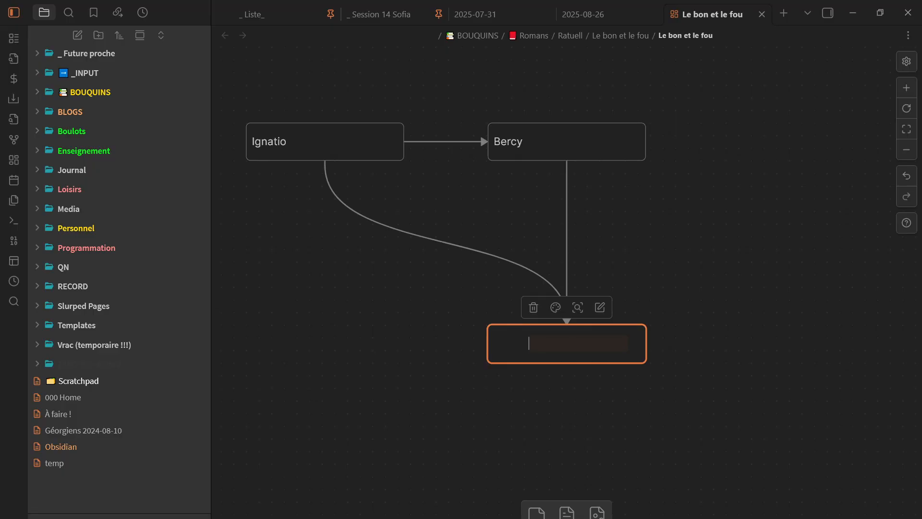
pyautogui.write('Chaise')
pyautogui.press('Escape')
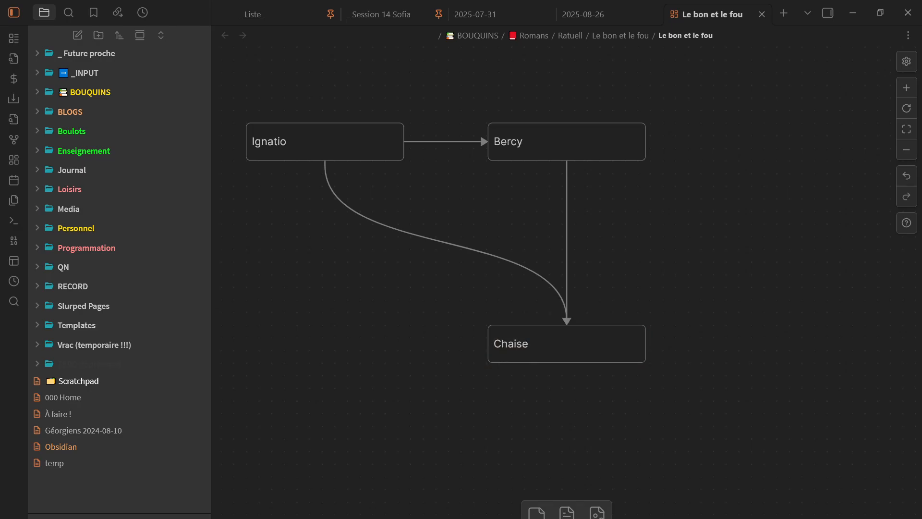
# Step: Move the "Chaise" card up and left so it sits between the two upper cards, and deselect it
pyautogui.moveTo(325, 144)
pyautogui.mouseDown()
pyautogui.moveTo(350, 144)
pyautogui.moveTo(325, 145)
pyautogui.mouseUp()
pyautogui.moveTo(538, 343); pyautogui.dragTo(453, 318)
pyautogui.press('Escape')
# Step: Examine the three linked cards and their connecting arrows at different zoom levels, ending with the whole diagram in view
pyautogui.scroll(-2, 446, 216)
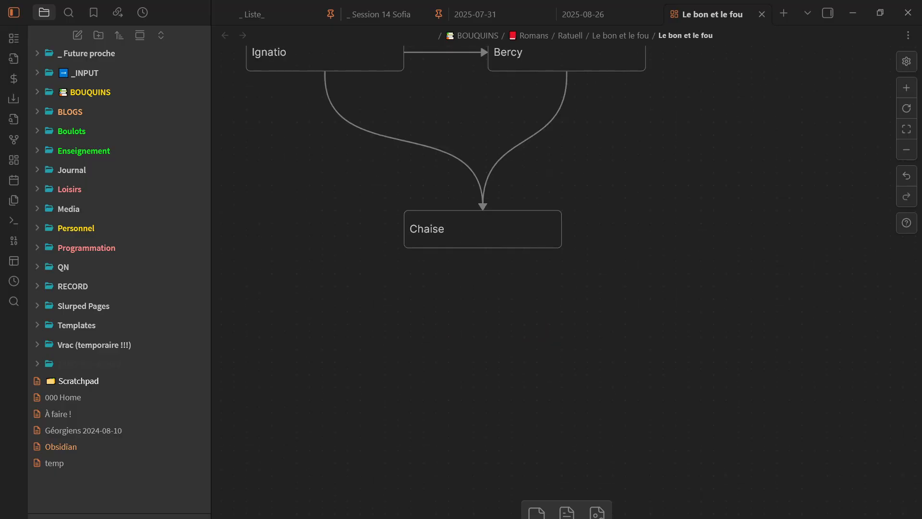
pyautogui.scroll(3, 446, 216)
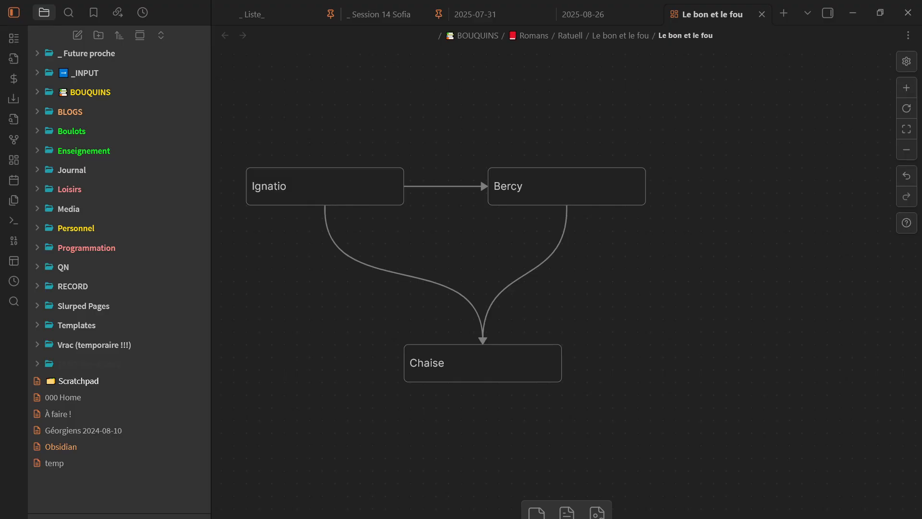
pyautogui.scroll(-3, 535, 288)
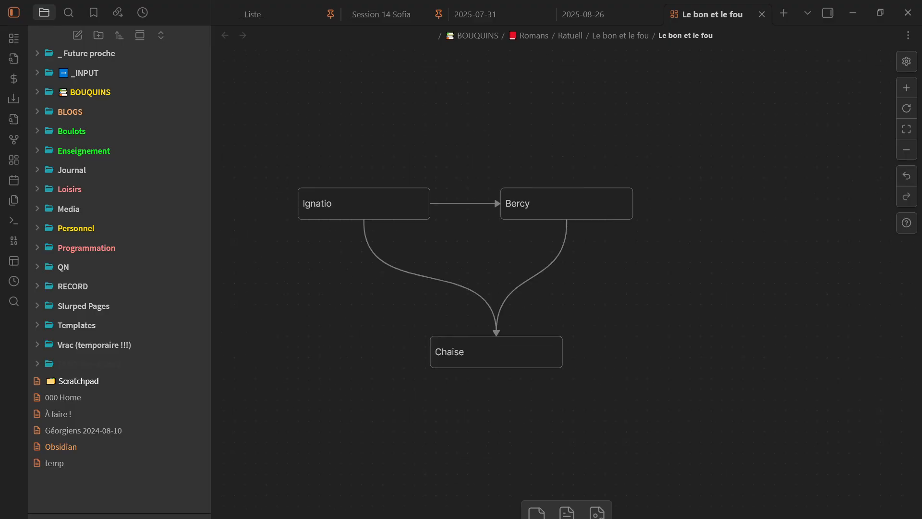
pyautogui.scroll(5, 613, 145)
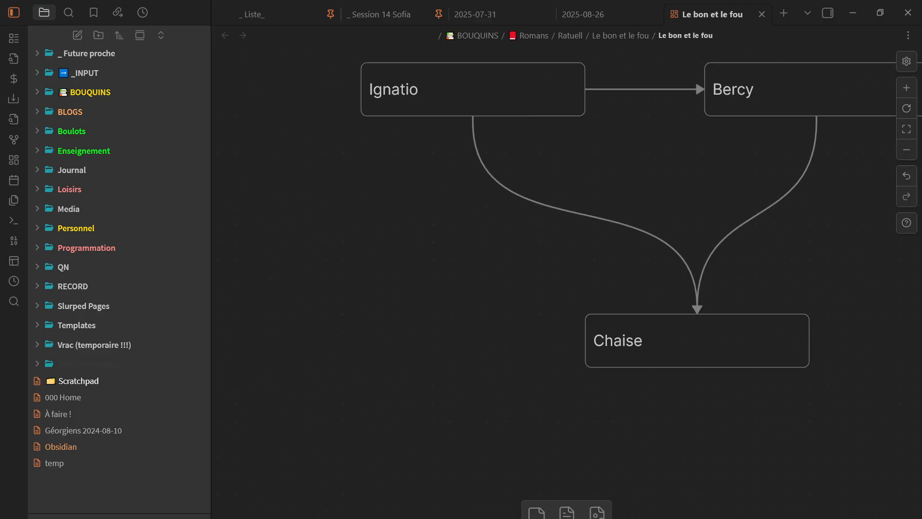
pyautogui.scroll(-1, 596, 231)
pyautogui.scroll(3, 596, 240)
pyautogui.moveTo(595, 244); pyautogui.dragTo(567, 218)
pyautogui.moveTo(600, 357)
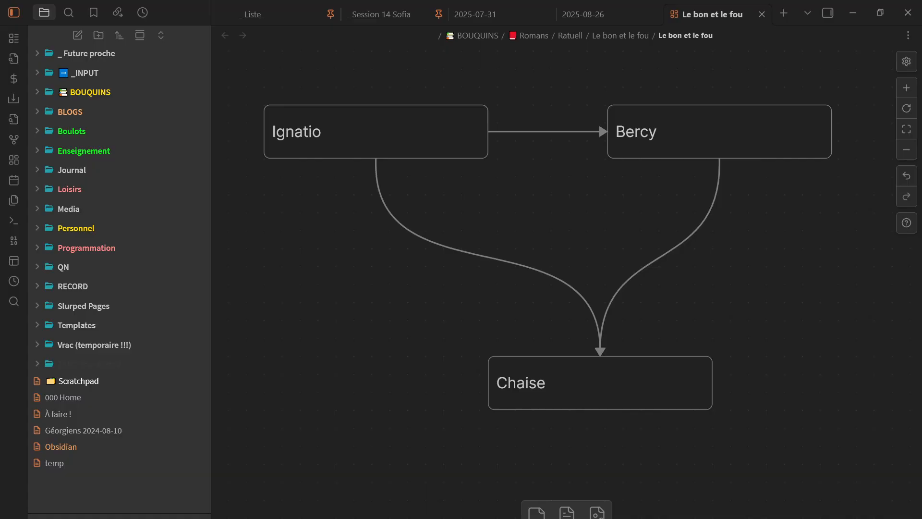
# Step: Switch to the Intrigue window and move the stack of two notes slightly down
pyautogui.hotkey('alt', 'Tab')
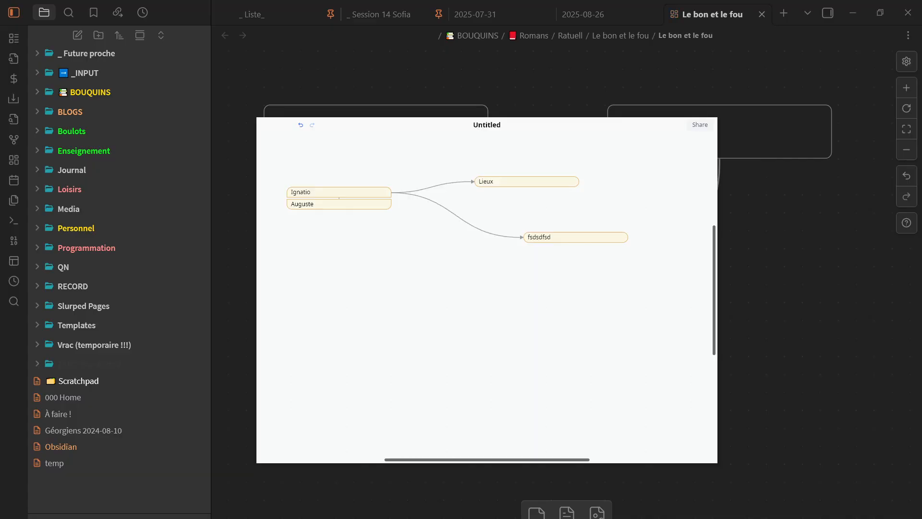
pyautogui.press('super')
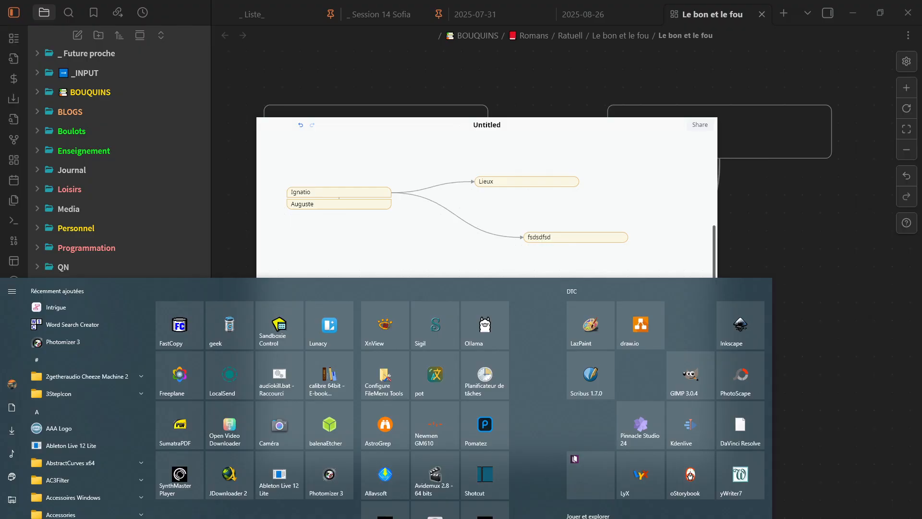
pyautogui.press('super')
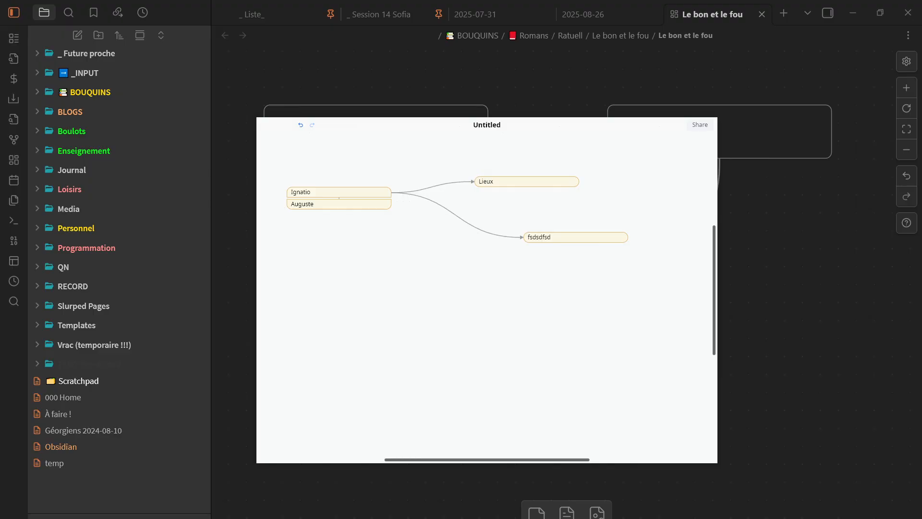
pyautogui.moveTo(339, 204)
pyautogui.mouseDown()
pyautogui.moveTo(320, 243)
pyautogui.moveTo(335, 302)
pyautogui.moveTo(335, 204)
pyautogui.moveTo(337, 353)
pyautogui.moveTo(345, 194)
pyautogui.moveTo(363, 237)
pyautogui.moveTo(368, 222)
pyautogui.moveTo(319, 266)
pyautogui.moveTo(341, 201)
pyautogui.mouseUp()
pyautogui.press('Escape')
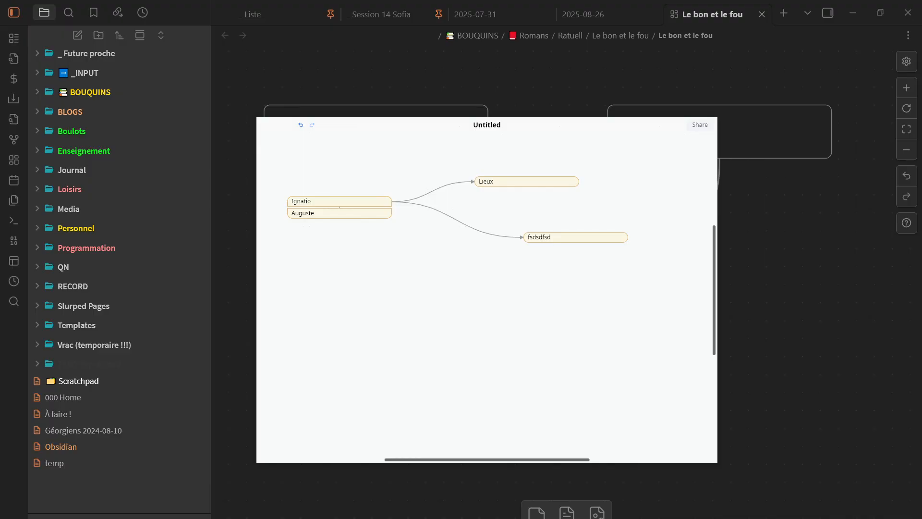
# Step: Select all the notes in Intrigue, move them down together, and switch back to the Obsidian canvas
pyautogui.moveTo(271, 147); pyautogui.dragTo(647, 298)
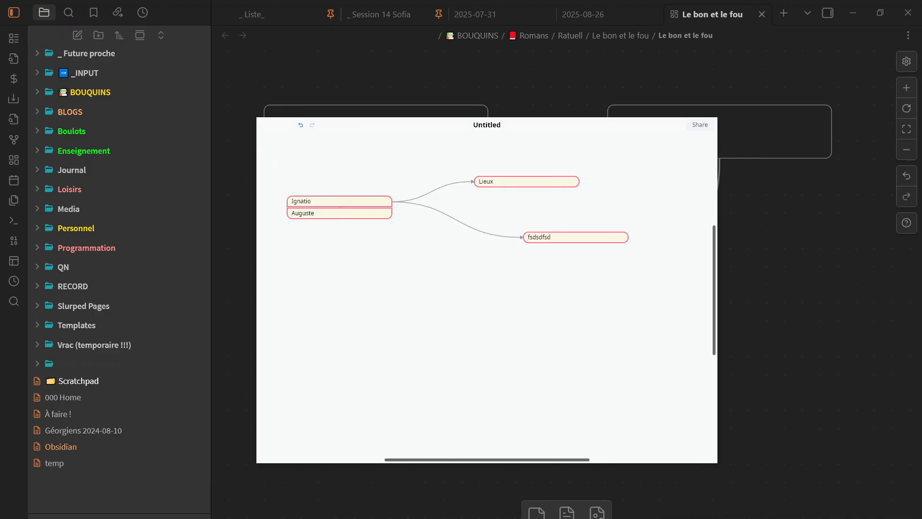
pyautogui.moveTo(576, 238); pyautogui.dragTo(588, 287)
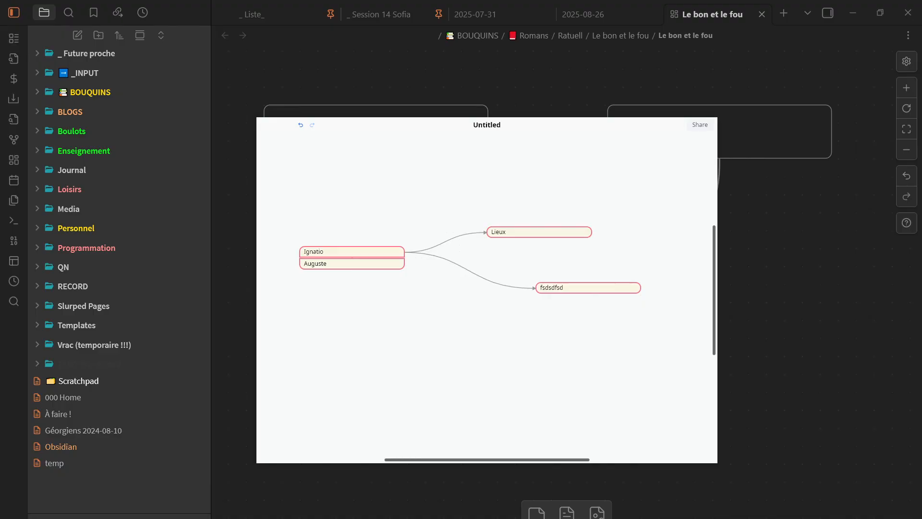
pyautogui.hotkey('alt', 'Tab')
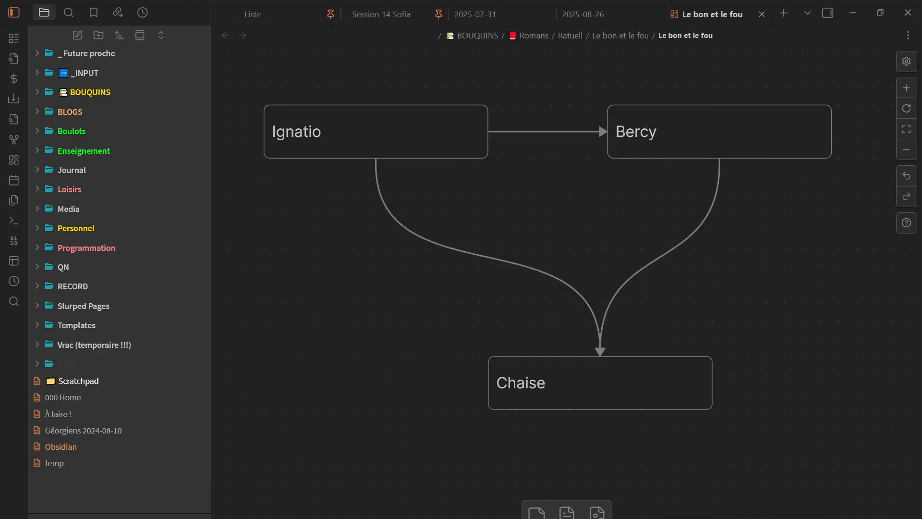